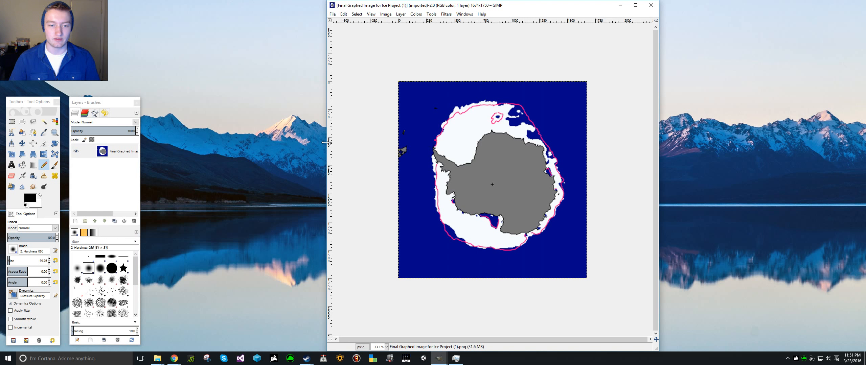
Enlarge the image window to fill the screen and zoom the ice map to 50%.
{"action": "left_click_drag", "start_coordinate": [325, 143], "coordinate": [171, 131]}
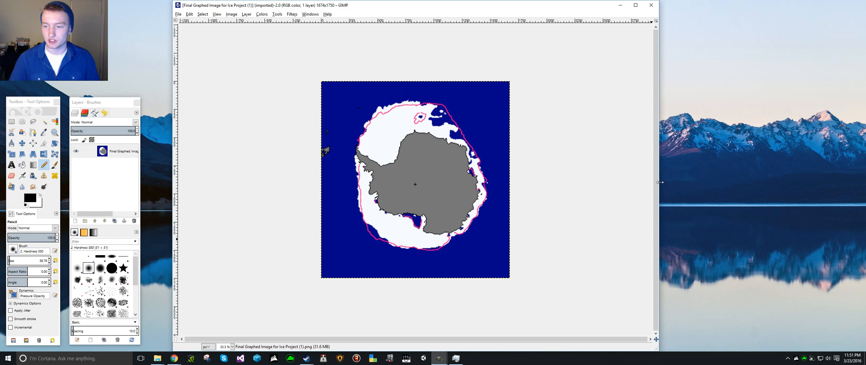
{"action": "left_click_drag", "start_coordinate": [661, 184], "coordinate": [678, 170]}
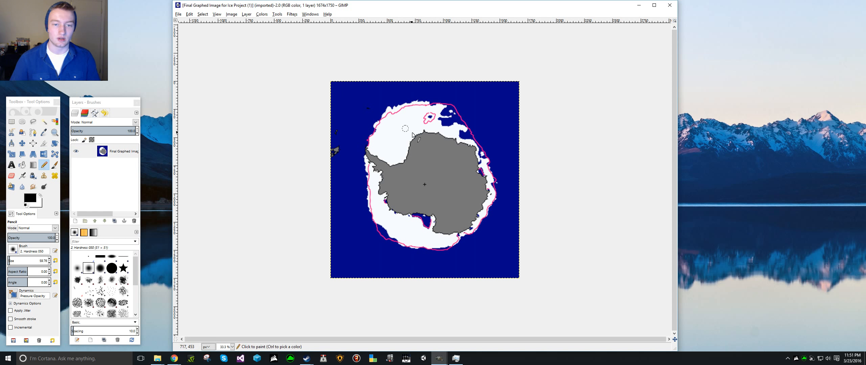
{"action": "key", "text": "plus"}
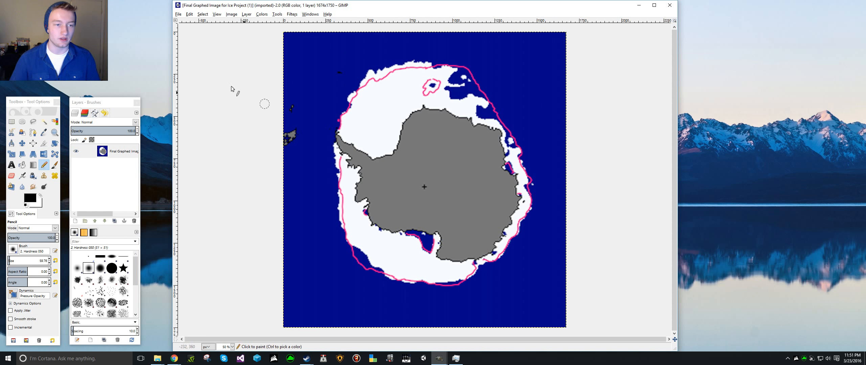
{"action": "double_click", "coordinate": [396, 7]}
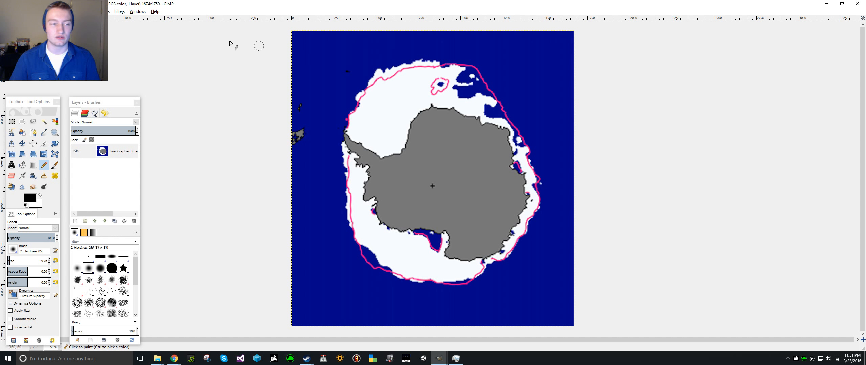
Show the Histogram dialog and place it in the empty area beside the map.
{"action": "left_click", "coordinate": [140, 12]}
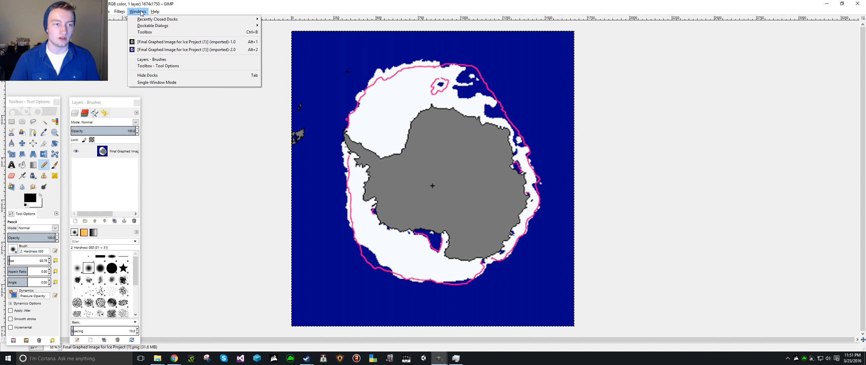
{"action": "mouse_move", "coordinate": [162, 27]}
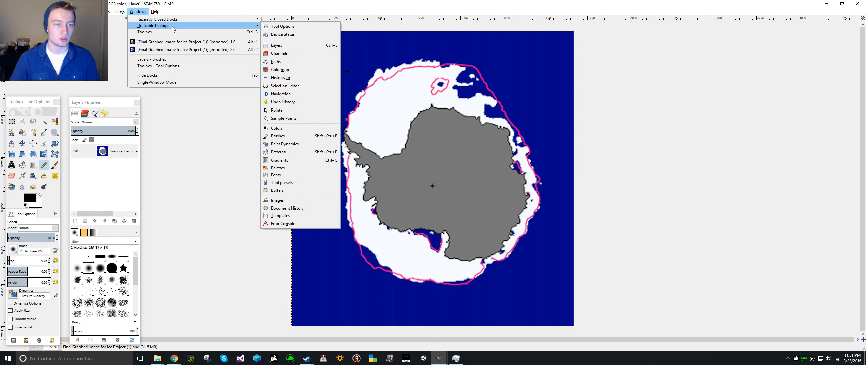
{"action": "left_click", "coordinate": [293, 78]}
{"action": "left_click_drag", "start_coordinate": [292, 39], "coordinate": [652, 68]}
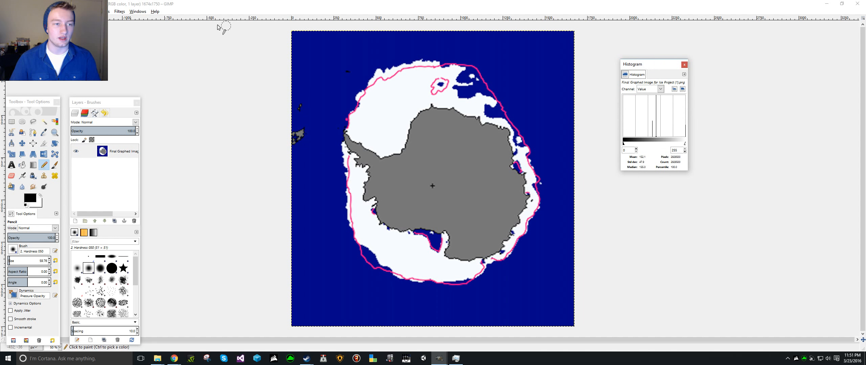
Enlarge the Histogram window to cover most of the canvas height and the empty area beside the map.
{"action": "left_click", "coordinate": [140, 9]}
{"action": "left_click", "coordinate": [141, 10]}
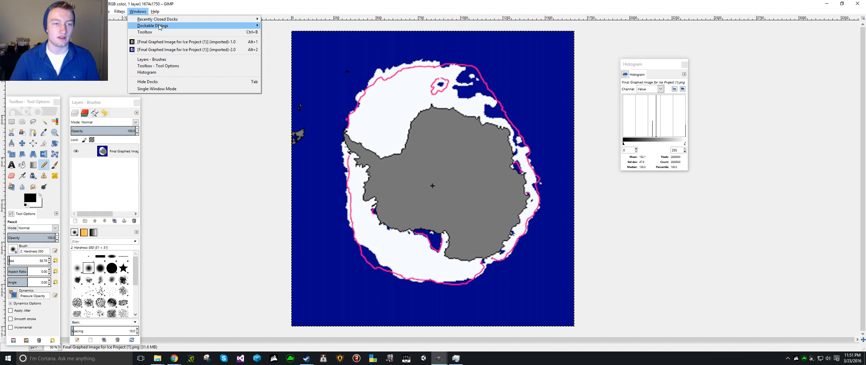
{"action": "mouse_move", "coordinate": [159, 27]}
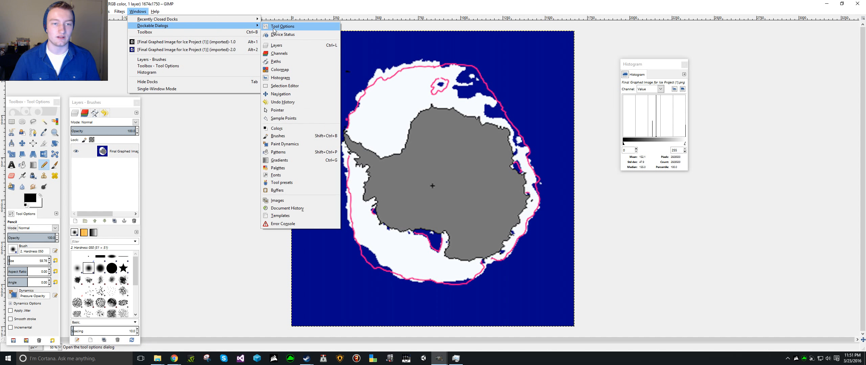
{"action": "left_click", "coordinate": [681, 64]}
{"action": "left_click_drag", "start_coordinate": [660, 65], "coordinate": [674, 6]}
{"action": "left_click_drag", "start_coordinate": [667, 178], "coordinate": [666, 308]}
{"action": "left_click_drag", "start_coordinate": [703, 186], "coordinate": [849, 174]}
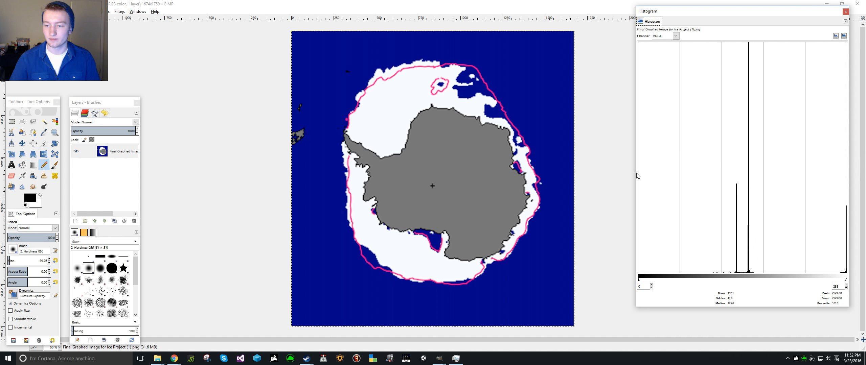
{"action": "left_click_drag", "start_coordinate": [635, 172], "coordinate": [544, 164]}
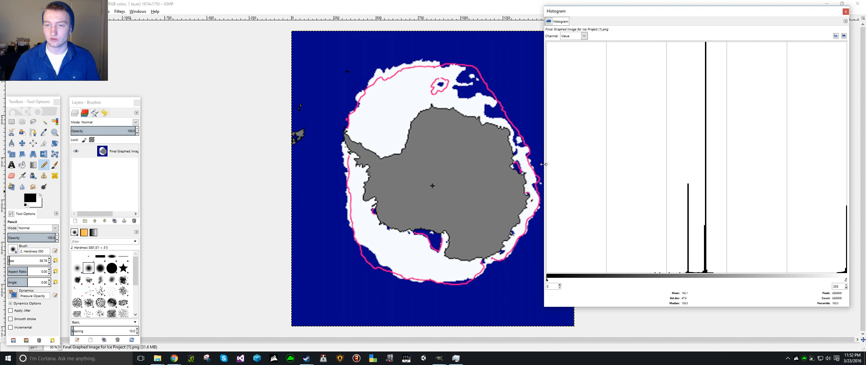
Examine the histogram's Value channel peaks using the ranges 134–136 and 121–136, and close the Histogram window.
{"action": "left_click", "coordinate": [583, 36]}
{"action": "left_click", "coordinate": [579, 46]}
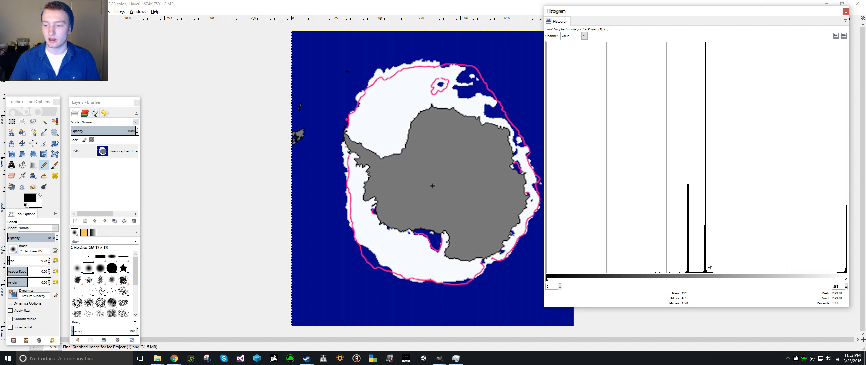
{"action": "left_click", "coordinate": [705, 273]}
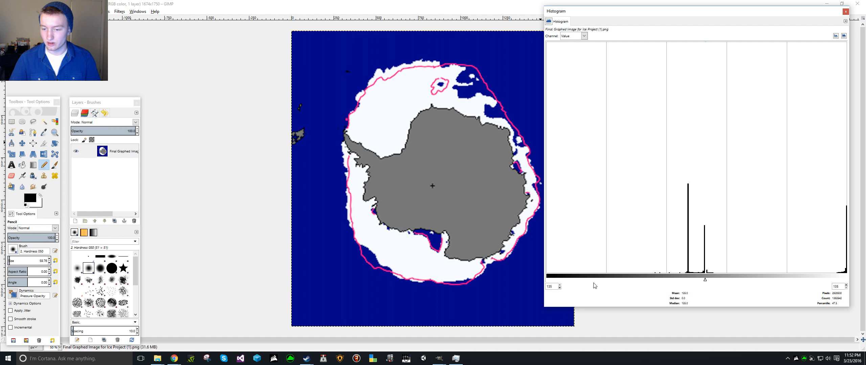
{"action": "left_click_drag", "start_coordinate": [705, 280], "coordinate": [709, 281]}
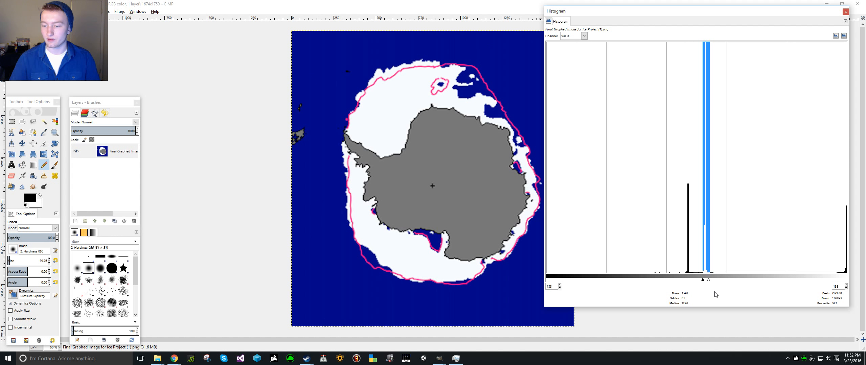
{"action": "left_click_drag", "start_coordinate": [711, 283], "coordinate": [708, 282]}
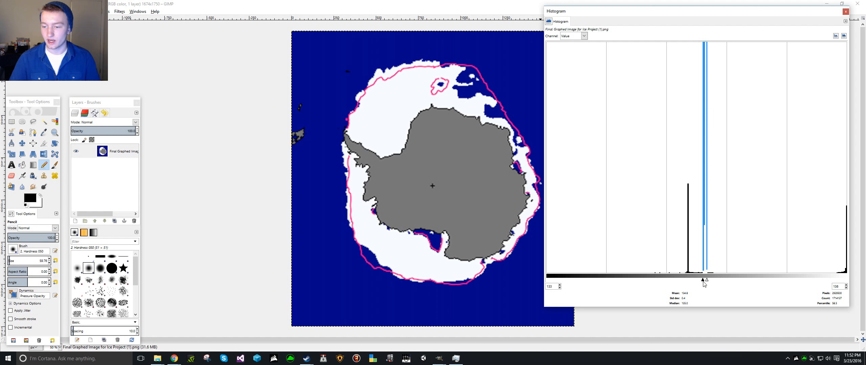
{"action": "left_click_drag", "start_coordinate": [706, 283], "coordinate": [704, 282]}
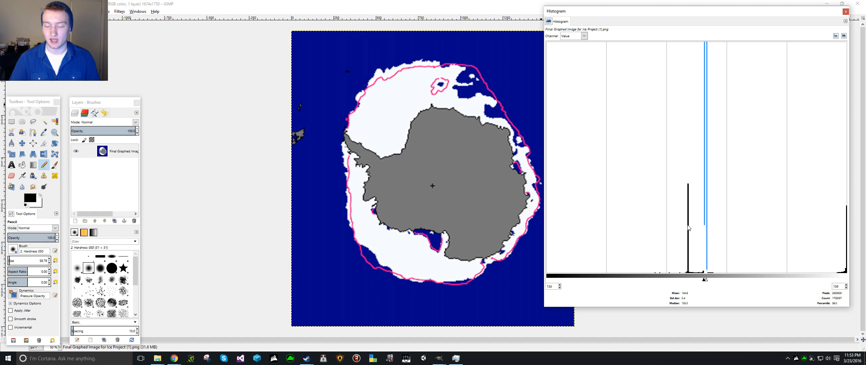
{"action": "left_click_drag", "start_coordinate": [687, 279], "coordinate": [689, 279]}
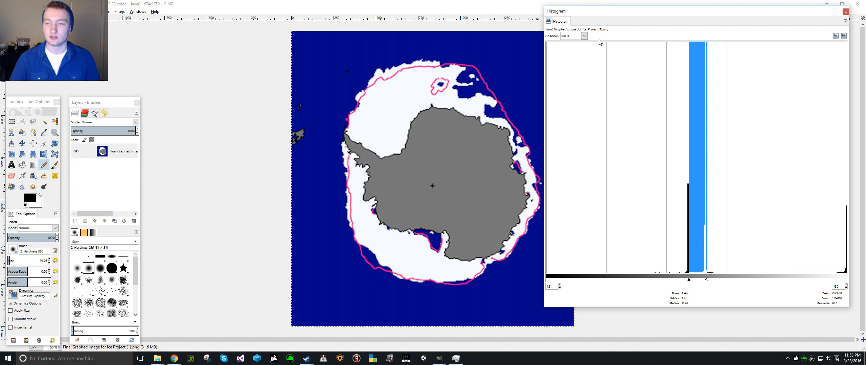
{"action": "left_click", "coordinate": [846, 12]}
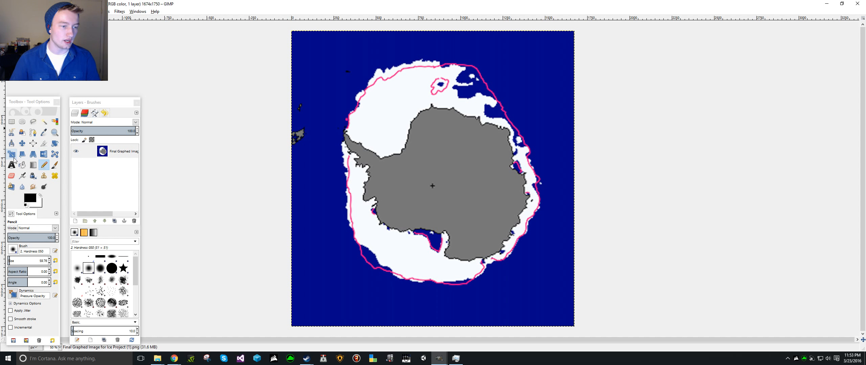
Bucket-fill the open ocean and the white ice areas lying outside the pink outline with black.
{"action": "left_click", "coordinate": [23, 165]}
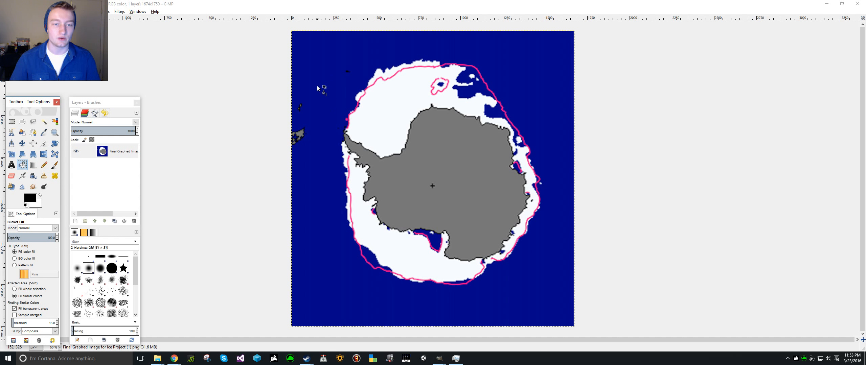
{"action": "left_click", "coordinate": [322, 95]}
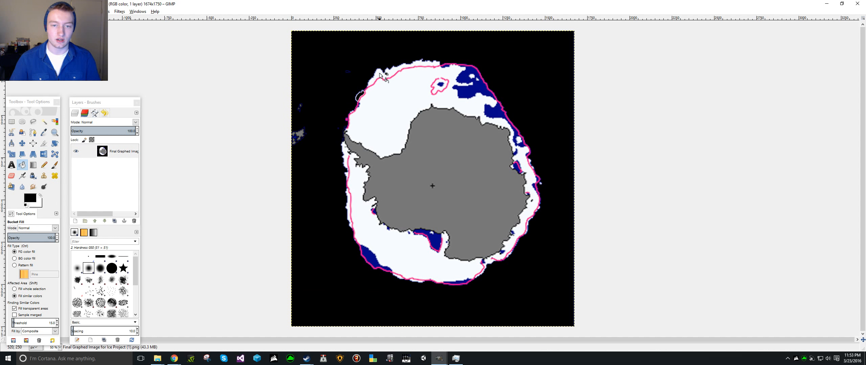
{"action": "left_click", "coordinate": [390, 72]}
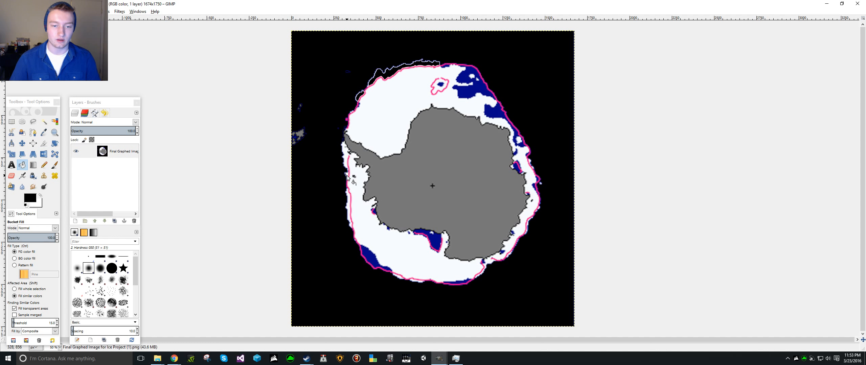
{"action": "left_click", "coordinate": [348, 196]}
{"action": "left_click", "coordinate": [414, 280]}
{"action": "left_click", "coordinate": [399, 276]}
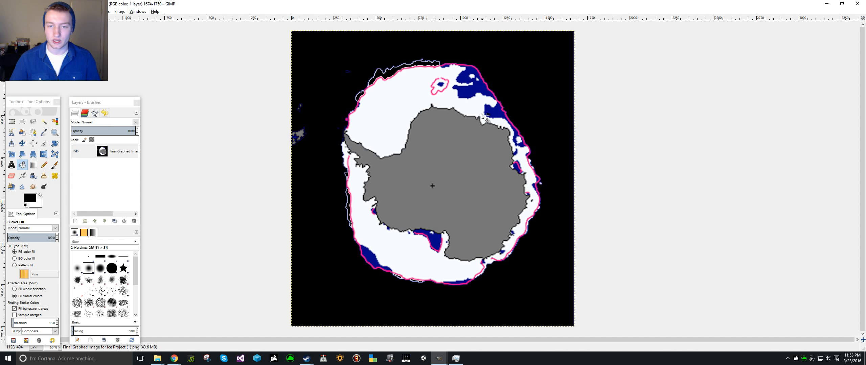
Fill the small blue patch inside the little pink loop in the upper ice area with black.
{"action": "key", "text": "shift"}
{"action": "scroll", "coordinate": [446, 92], "scroll_direction": "up", "scroll_amount": 3}
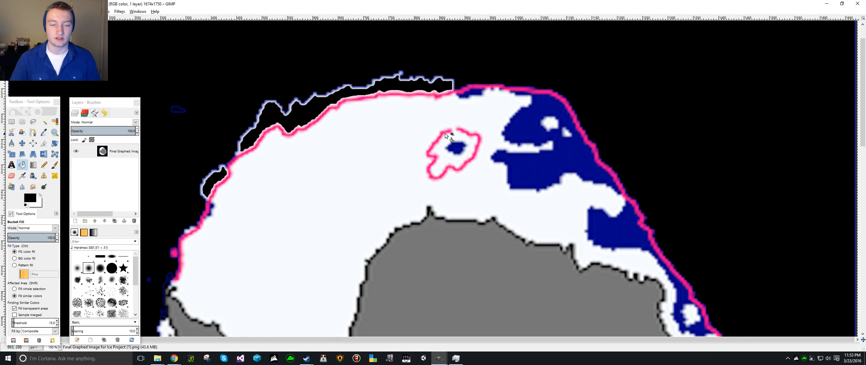
{"action": "scroll", "coordinate": [445, 133], "scroll_direction": "up", "scroll_amount": 2}
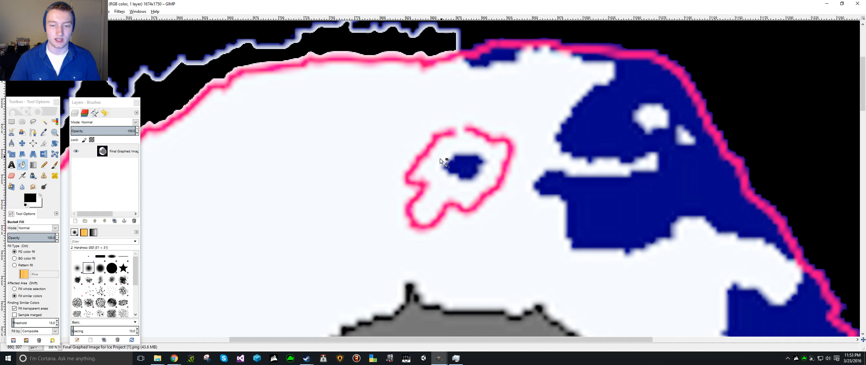
{"action": "left_click", "coordinate": [467, 164]}
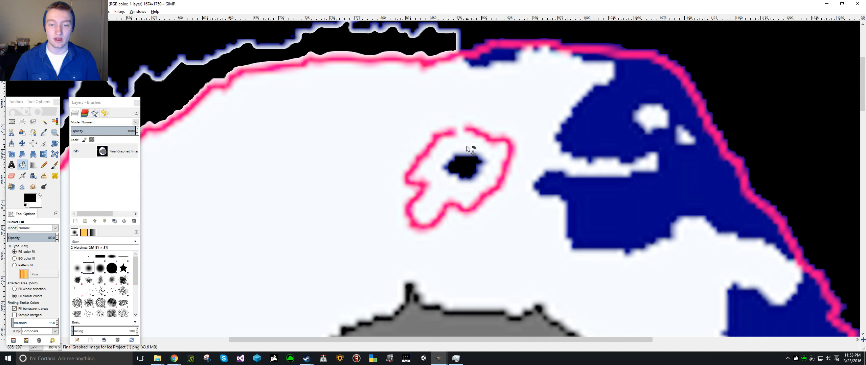
Try to bucket-fill the white area inside the little pink loop with black.
{"action": "left_click", "coordinate": [467, 148]}
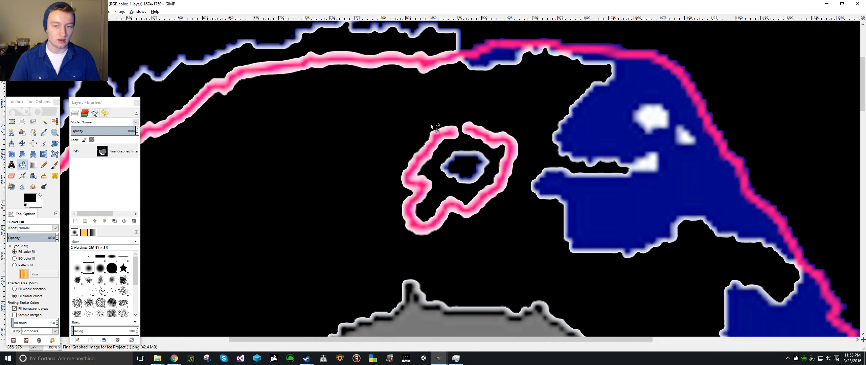
{"action": "key", "text": "1"}
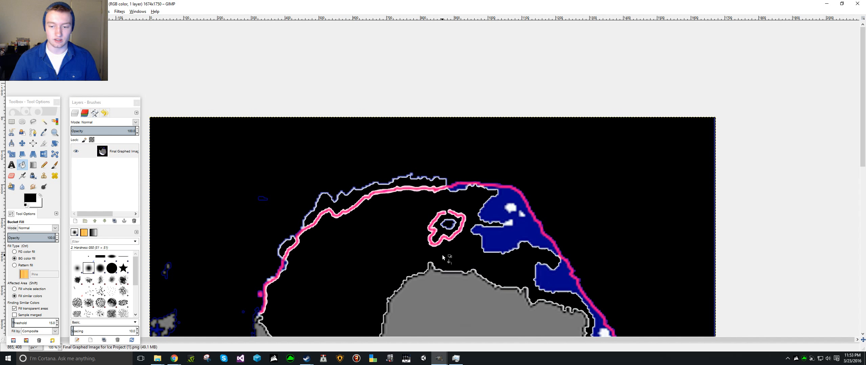
{"action": "scroll", "coordinate": [440, 255], "scroll_direction": "down", "scroll_amount": 4}
{"action": "scroll", "coordinate": [431, 223], "scroll_direction": "down", "scroll_amount": 2}
{"action": "scroll", "coordinate": [426, 215], "scroll_direction": "up", "scroll_amount": 4}
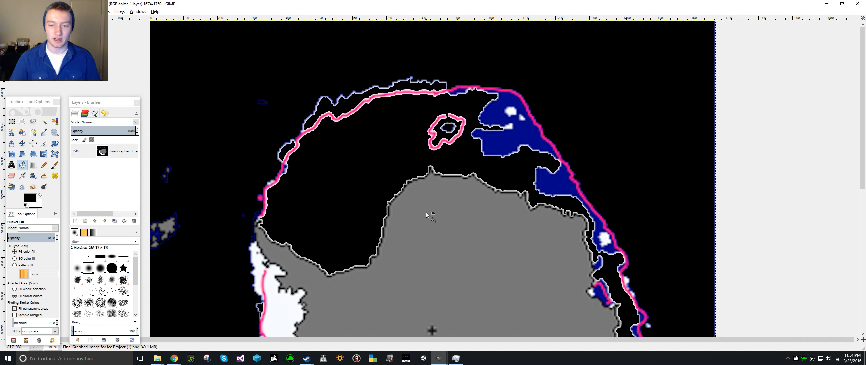
{"action": "key", "text": "ctrl"}
{"action": "left_click", "coordinate": [336, 142], "text": "ctrl"}
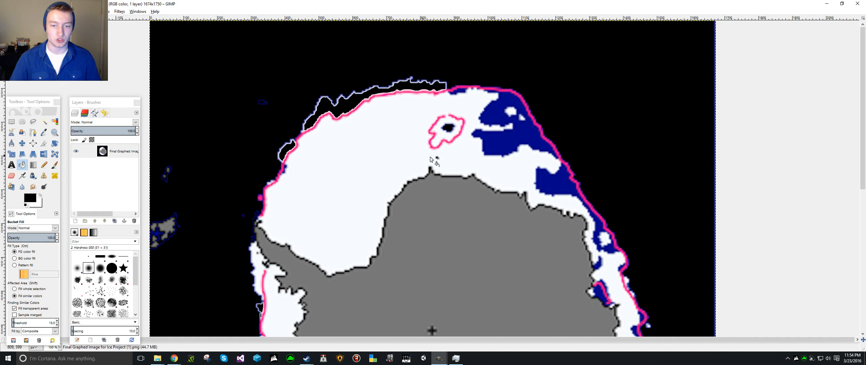
Set the foreground colour to the outline's pink, ff0377, by sampling it from the little loop.
{"action": "scroll", "coordinate": [454, 136], "scroll_direction": "up", "scroll_amount": 2}
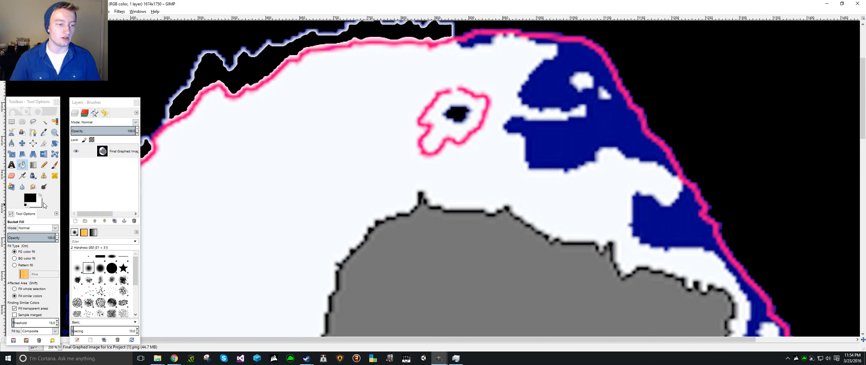
{"action": "left_click", "coordinate": [40, 197]}
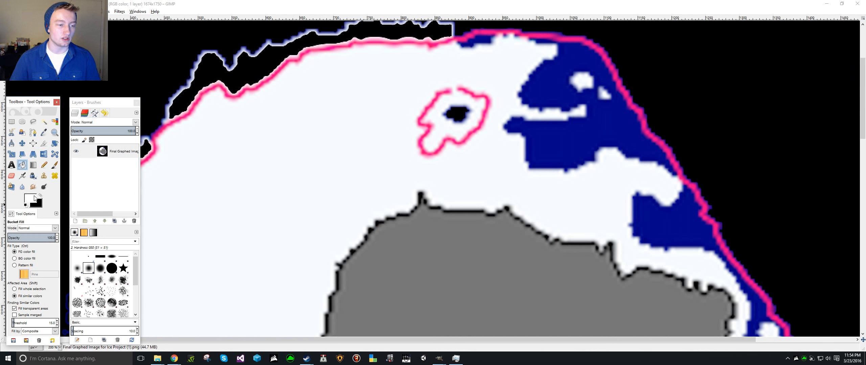
{"action": "left_click", "coordinate": [35, 198]}
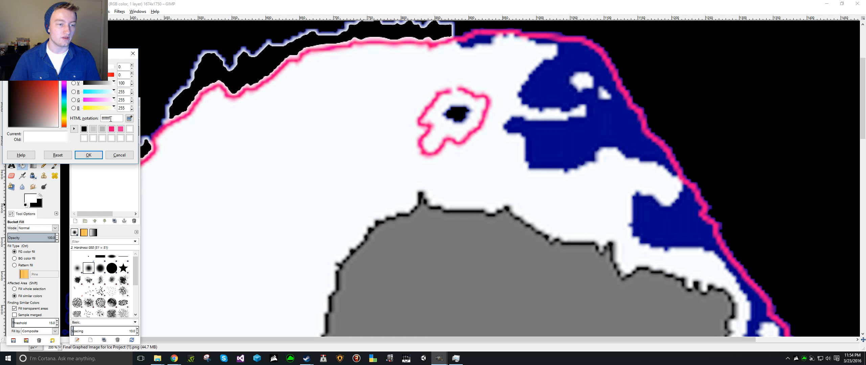
{"action": "left_click", "coordinate": [129, 118]}
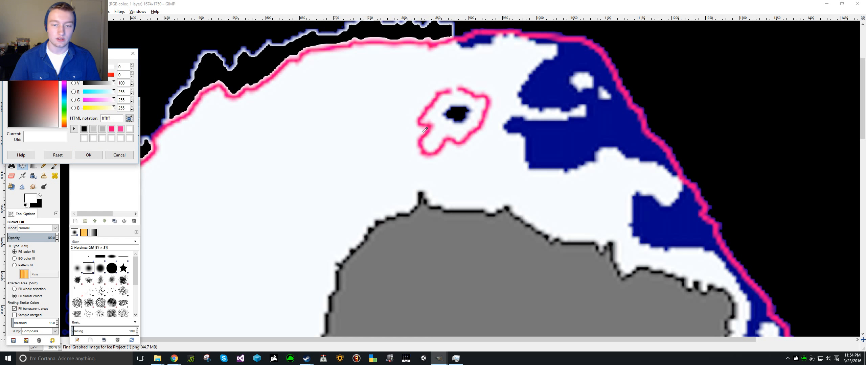
{"action": "left_click", "coordinate": [429, 126]}
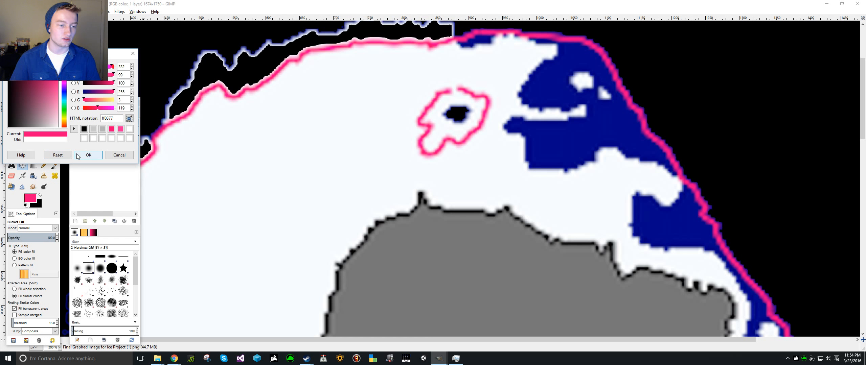
{"action": "left_click", "coordinate": [96, 156]}
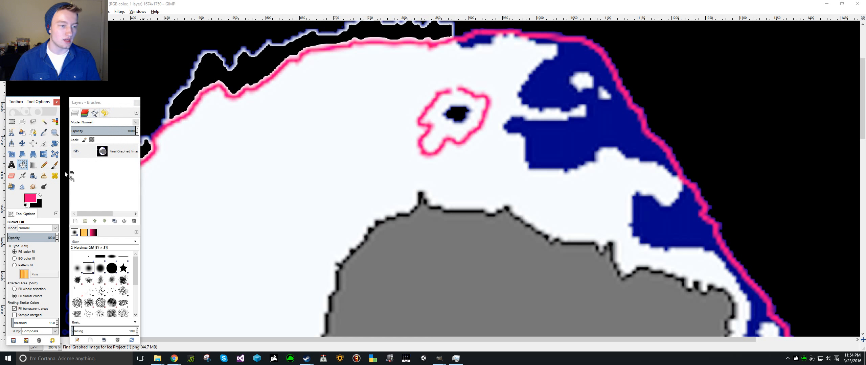
Close the gap at the top of the little pink loop with a pink Pencil dab at brush size about 10.8.
{"action": "left_click", "coordinate": [44, 165]}
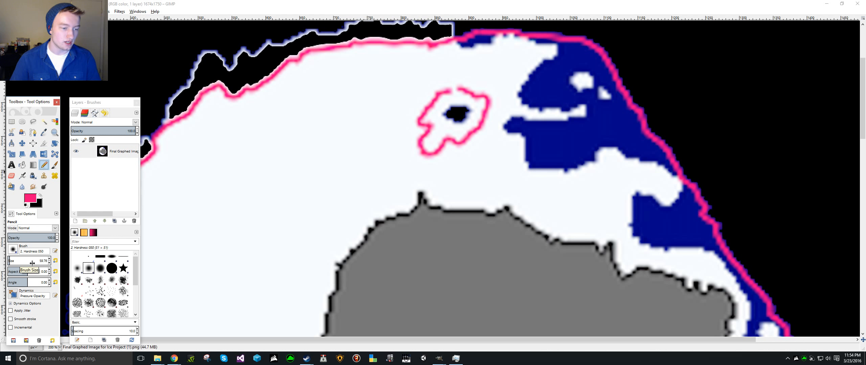
{"action": "mouse_move", "coordinate": [20, 261]}
{"action": "left_mouse_down"}
{"action": "mouse_move", "coordinate": [8, 260]}
{"action": "mouse_move", "coordinate": [19, 262]}
{"action": "left_mouse_up"}
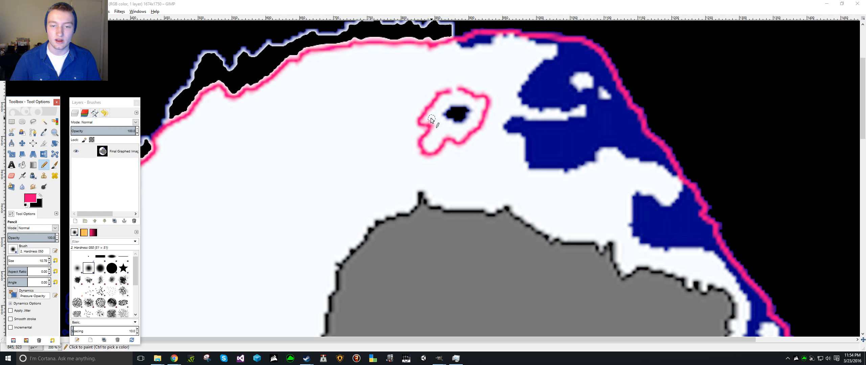
{"action": "left_click", "coordinate": [453, 90]}
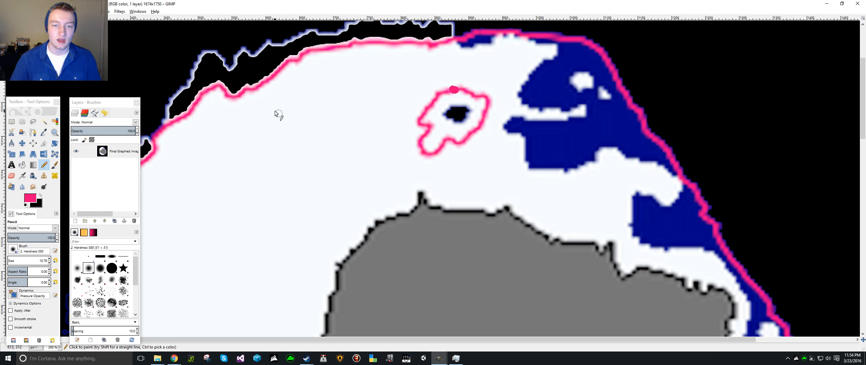
Pencil the pink line closed at the small east-coast inlet and across the outline's gap on the southeast coast.
{"action": "scroll", "coordinate": [676, 163], "scroll_direction": "down", "scroll_amount": 7}
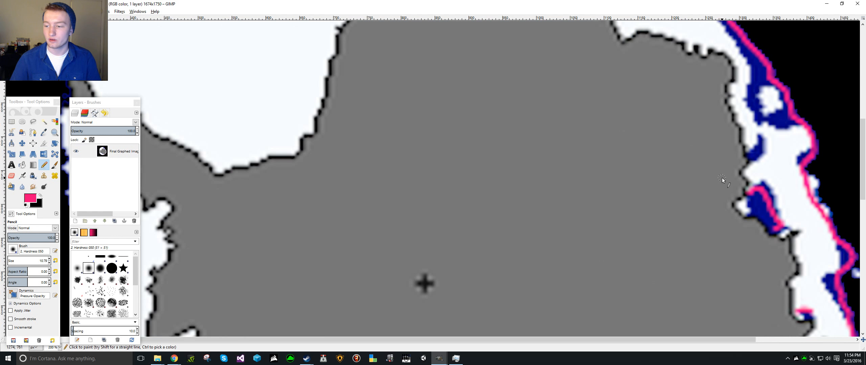
{"action": "scroll", "coordinate": [680, 247], "scroll_direction": "down", "scroll_amount": 3}
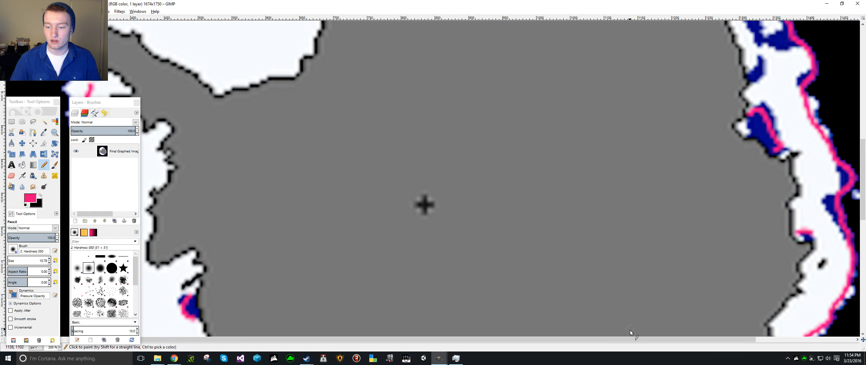
{"action": "left_click_drag", "start_coordinate": [632, 338], "coordinate": [770, 302]}
{"action": "scroll", "coordinate": [687, 180], "scroll_direction": "down", "scroll_amount": 5}
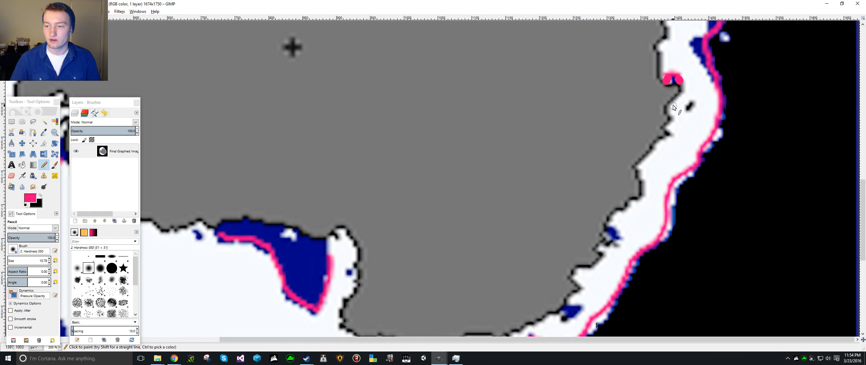
{"action": "scroll", "coordinate": [663, 111], "scroll_direction": "down", "scroll_amount": 5}
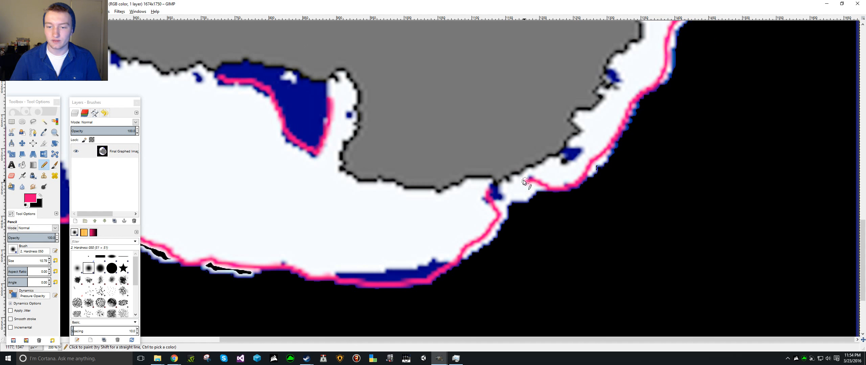
{"action": "left_click_drag", "start_coordinate": [529, 181], "coordinate": [506, 178]}
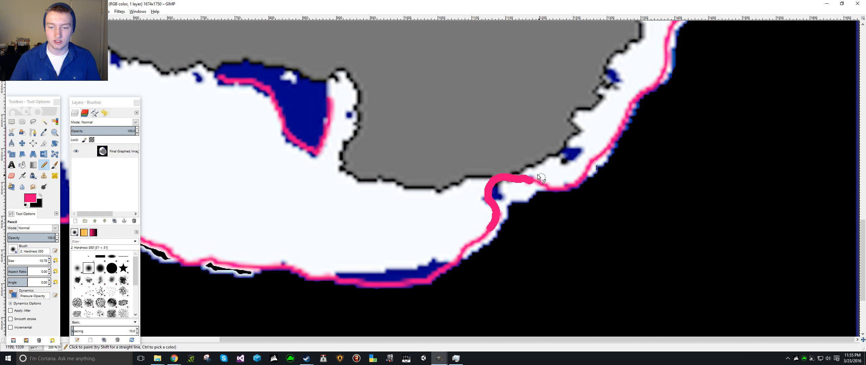
Extend the pink line ends to the grey land at the large southern blue bay and the small southwestern blue inlet.
{"action": "left_click_drag", "start_coordinate": [451, 339], "coordinate": [341, 339]}
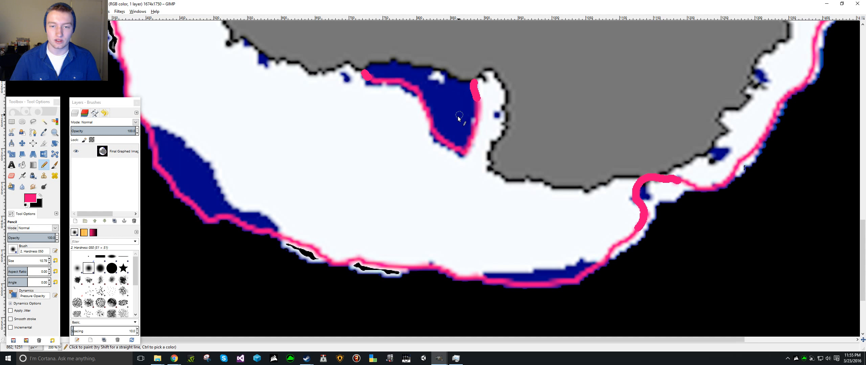
{"action": "left_click_drag", "start_coordinate": [397, 341], "coordinate": [292, 310]}
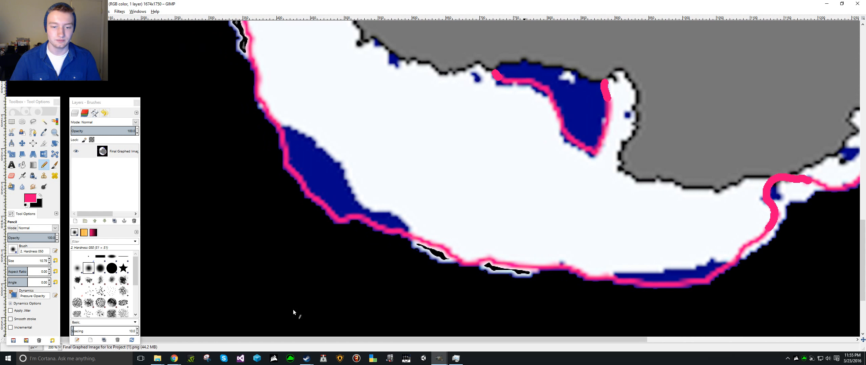
{"action": "scroll", "coordinate": [270, 202], "scroll_direction": "up", "scroll_amount": 7}
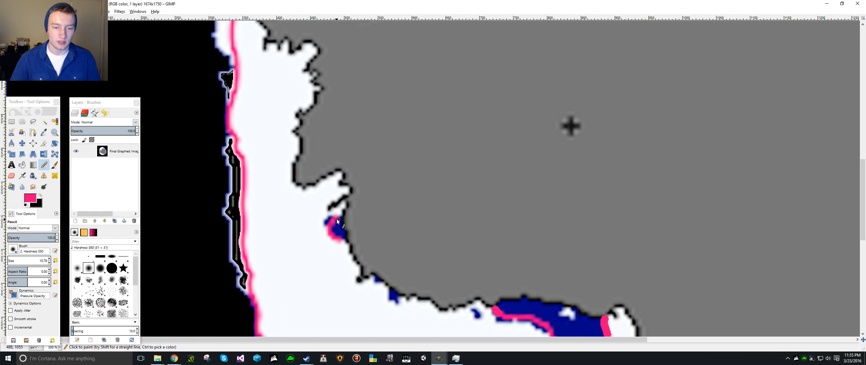
{"action": "left_click_drag", "start_coordinate": [342, 238], "coordinate": [331, 223]}
Pencil a pink line along the grey land's western tip to join the two broken ends of the outline.
{"action": "scroll", "coordinate": [265, 186], "scroll_direction": "up", "scroll_amount": 5}
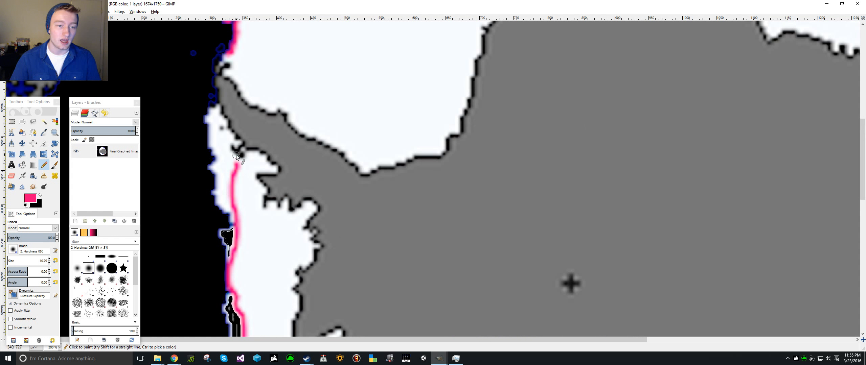
{"action": "left_click_drag", "start_coordinate": [234, 50], "coordinate": [228, 52]}
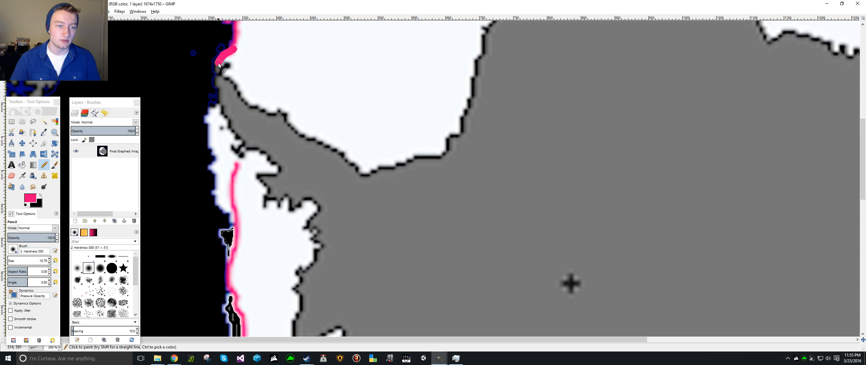
{"action": "left_click_drag", "start_coordinate": [216, 89], "coordinate": [238, 152]}
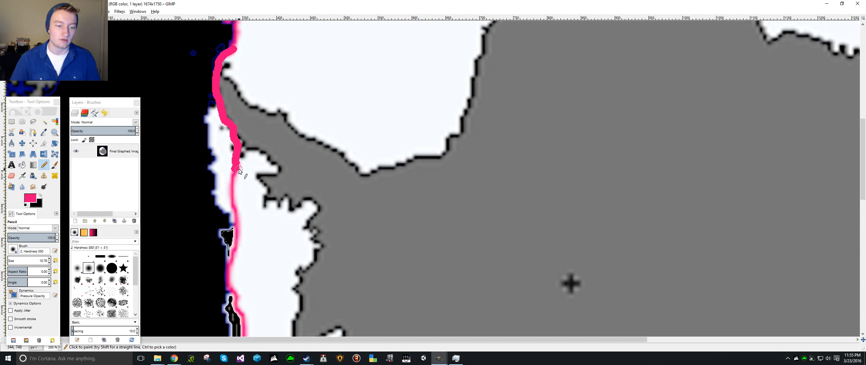
Bucket-fill with black the white notch and thin strip outside the pink outline on the southeast coast.
{"action": "scroll", "coordinate": [239, 169], "scroll_direction": "down", "scroll_amount": 10}
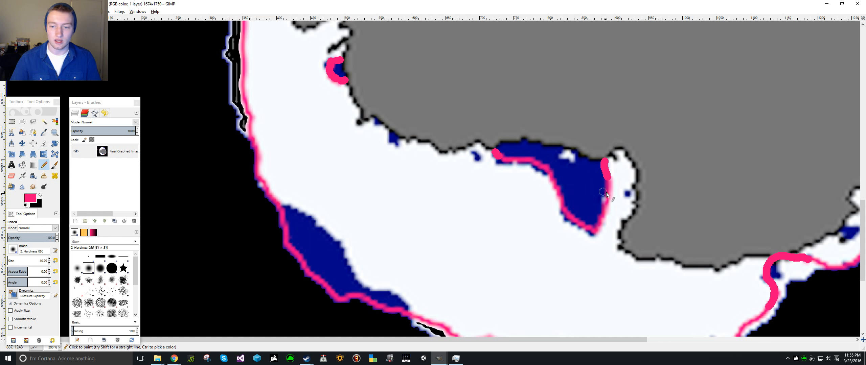
{"action": "scroll", "coordinate": [604, 192], "scroll_direction": "down", "scroll_amount": 5}
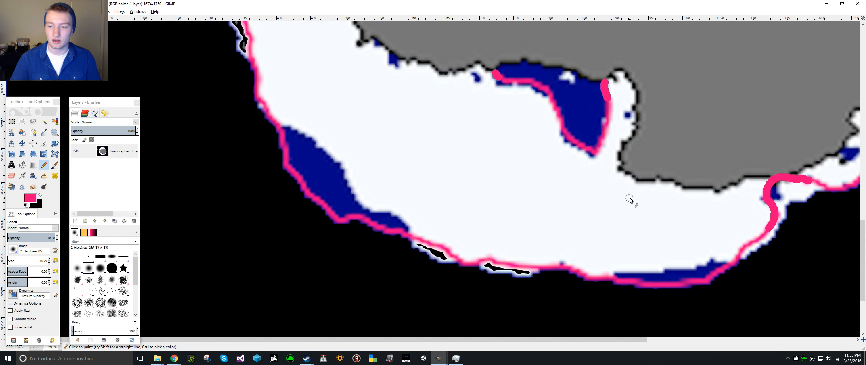
{"action": "left_click", "coordinate": [40, 195]}
{"action": "left_click", "coordinate": [22, 165]}
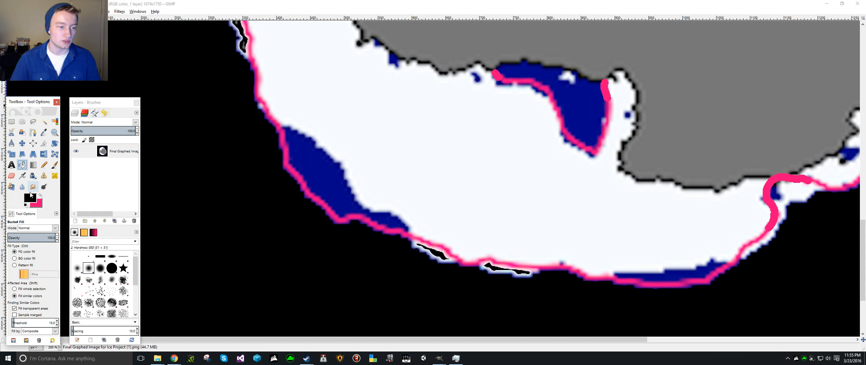
{"action": "left_click", "coordinate": [307, 166]}
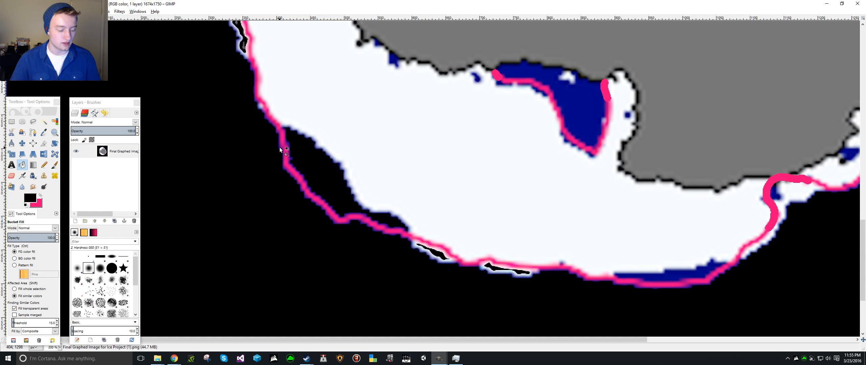
{"action": "key", "text": "ctrl+z"}
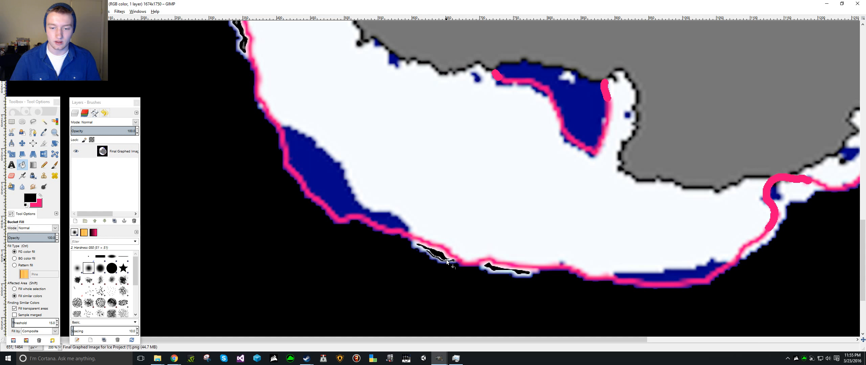
{"action": "left_click", "coordinate": [801, 197]}
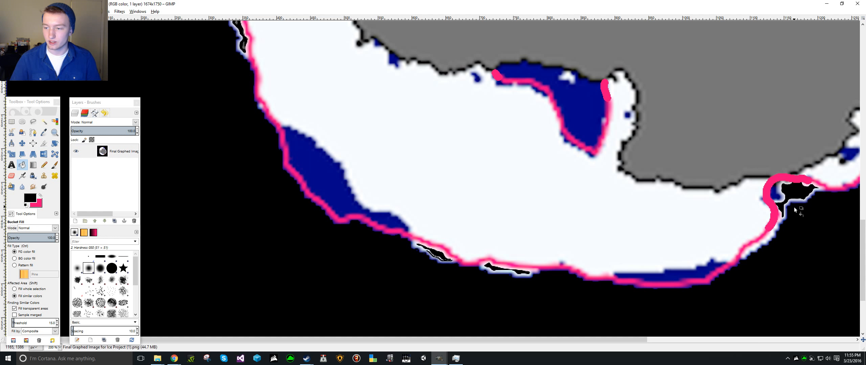
{"action": "left_click", "coordinate": [768, 239]}
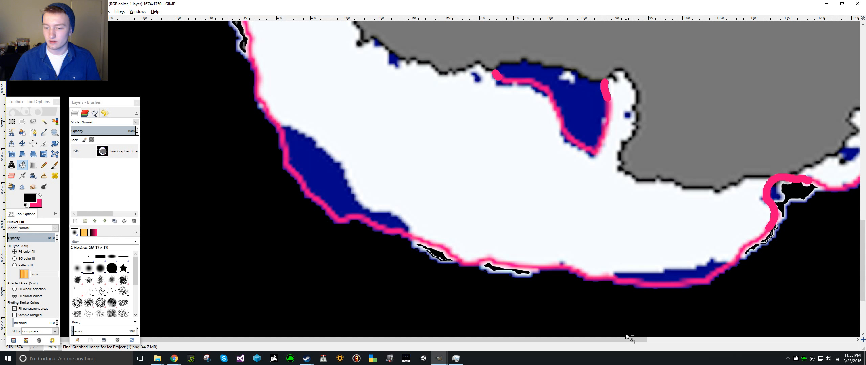
Bucket-fill with black the blue and white areas between the short pink line and the grey land on the east coast.
{"action": "scroll", "coordinate": [761, 267], "scroll_direction": "right", "scroll_amount": 8}
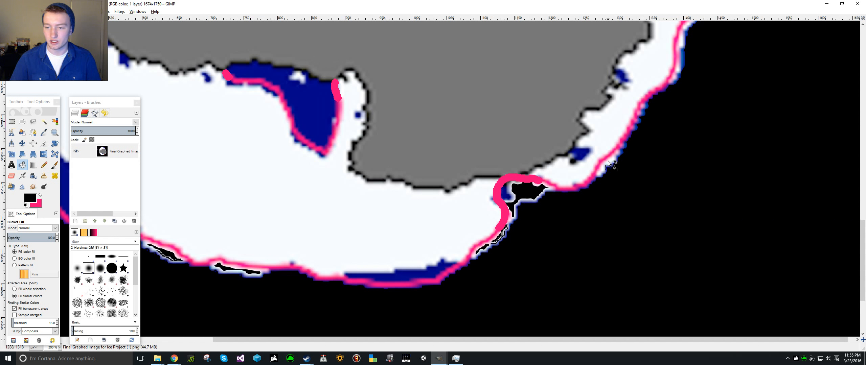
{"action": "scroll", "coordinate": [753, 205], "scroll_direction": "up", "scroll_amount": 7}
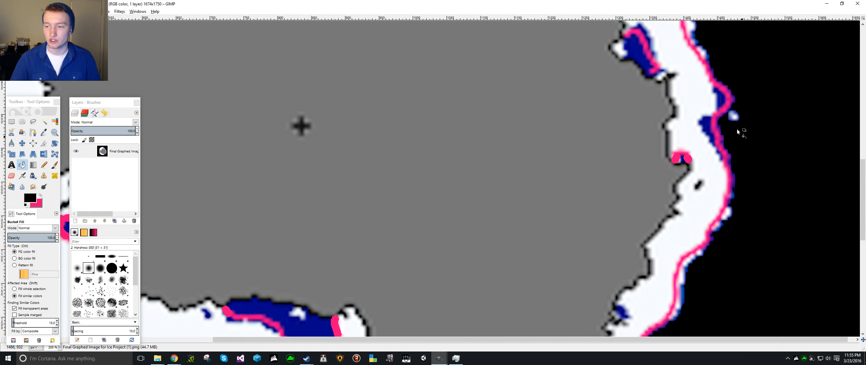
{"action": "scroll", "coordinate": [741, 125], "scroll_direction": "up", "scroll_amount": 7}
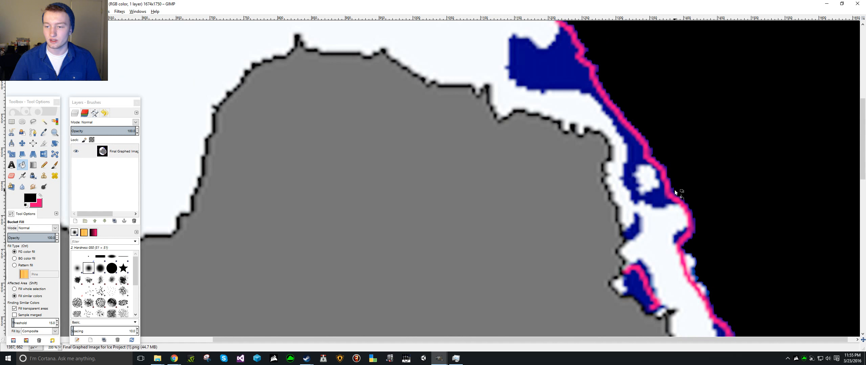
{"action": "scroll", "coordinate": [710, 171], "scroll_direction": "up", "scroll_amount": 3}
{"action": "scroll", "coordinate": [579, 159], "scroll_direction": "down", "scroll_amount": 7}
{"action": "left_click", "coordinate": [648, 149]}
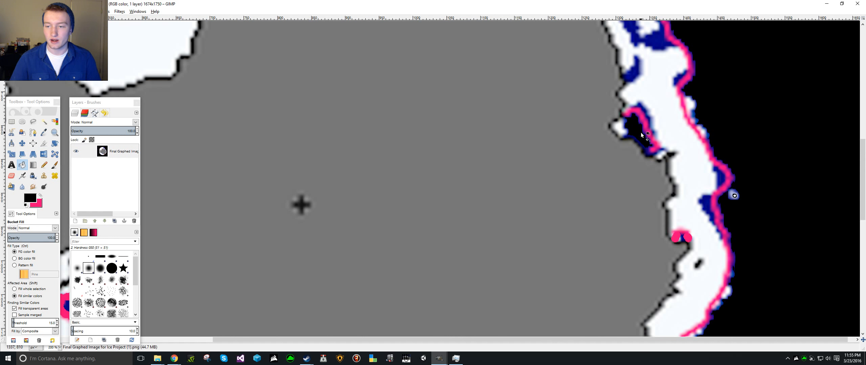
{"action": "left_click", "coordinate": [619, 128]}
{"action": "left_click", "coordinate": [616, 124]}
Bucket-fill the white area inside the little pink loop in the upper ice area with black.
{"action": "scroll", "coordinate": [611, 132], "scroll_direction": "up", "scroll_amount": 10}
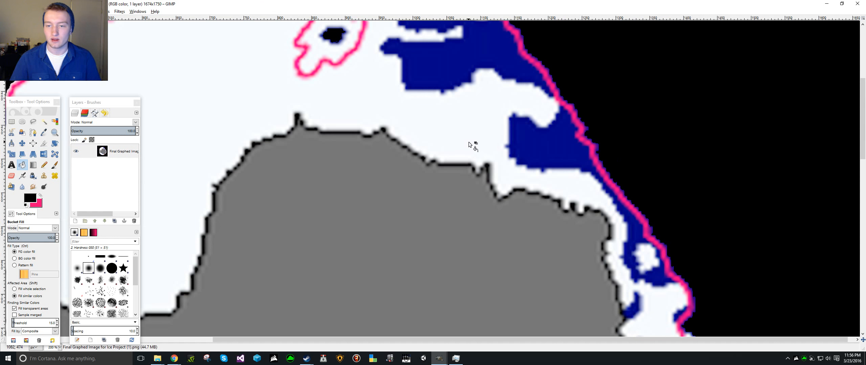
{"action": "scroll", "coordinate": [450, 143], "scroll_direction": "up", "scroll_amount": 10}
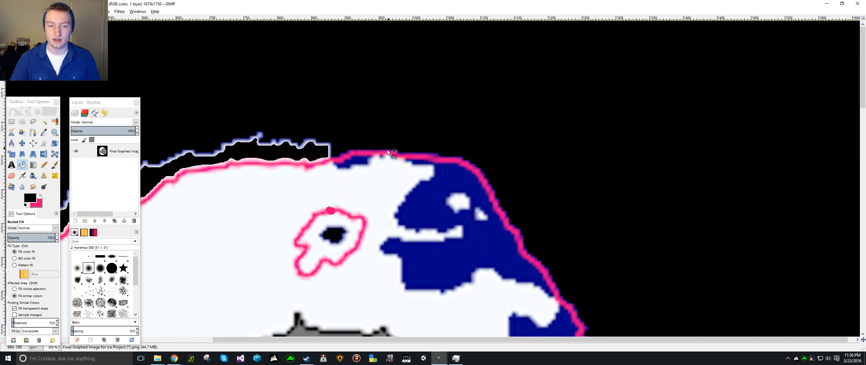
{"action": "left_click", "coordinate": [322, 228]}
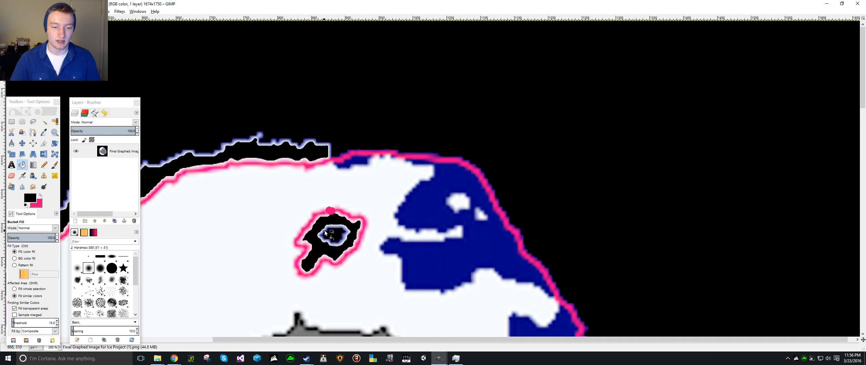
{"action": "left_click", "coordinate": [327, 232]}
Bucket-fill the white strip outside the pink outline beside the grey land's western tip with black.
{"action": "left_click_drag", "start_coordinate": [403, 339], "coordinate": [223, 336]}
{"action": "scroll", "coordinate": [241, 271], "scroll_direction": "down", "scroll_amount": 8}
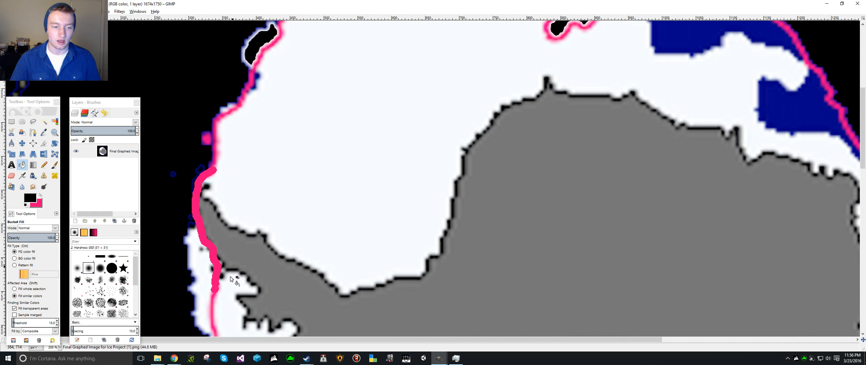
{"action": "left_click", "coordinate": [205, 277]}
{"action": "scroll", "coordinate": [237, 291], "scroll_direction": "left", "scroll_amount": 1}
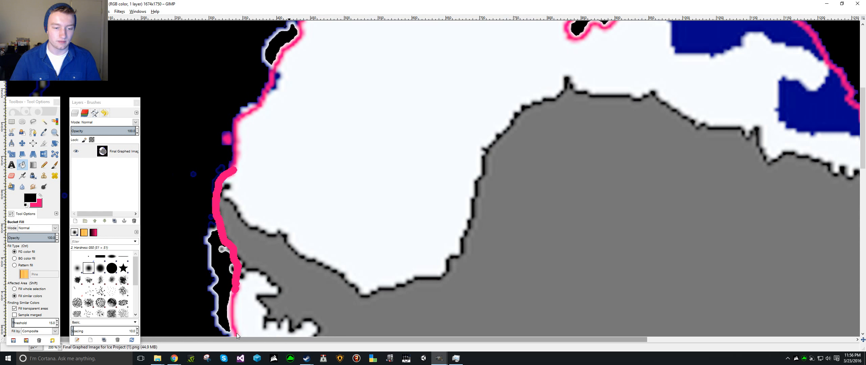
With a black Pencil about 45 in size, paint over the white and blue slivers outside the pink outline on the southwest coast.
{"action": "scroll", "coordinate": [254, 298], "scroll_direction": "down", "scroll_amount": 5}
{"action": "scroll", "coordinate": [253, 281], "scroll_direction": "down", "scroll_amount": 15}
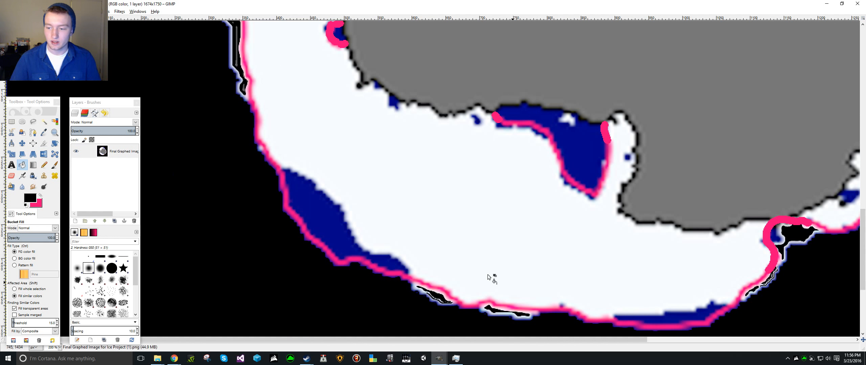
{"action": "left_click", "coordinate": [45, 165]}
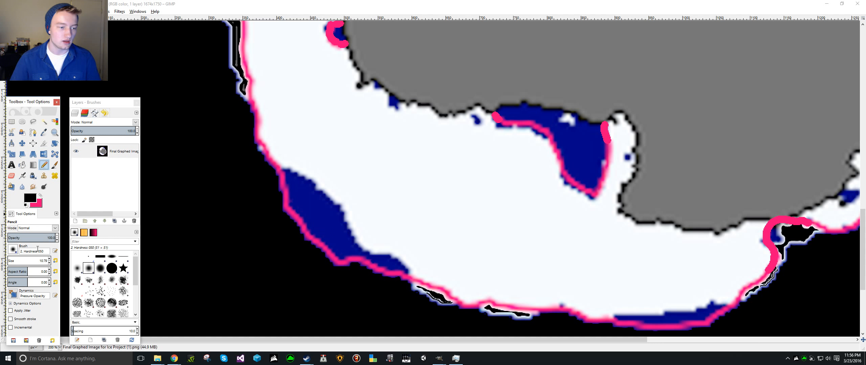
{"action": "left_click_drag", "start_coordinate": [27, 262], "coordinate": [35, 261]}
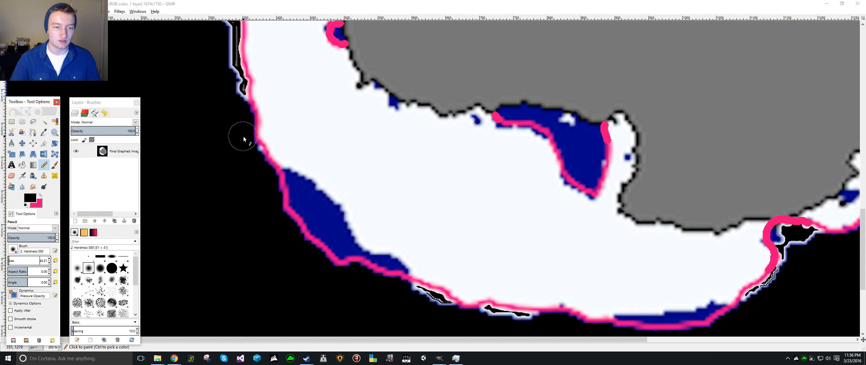
{"action": "left_click", "coordinate": [250, 157]}
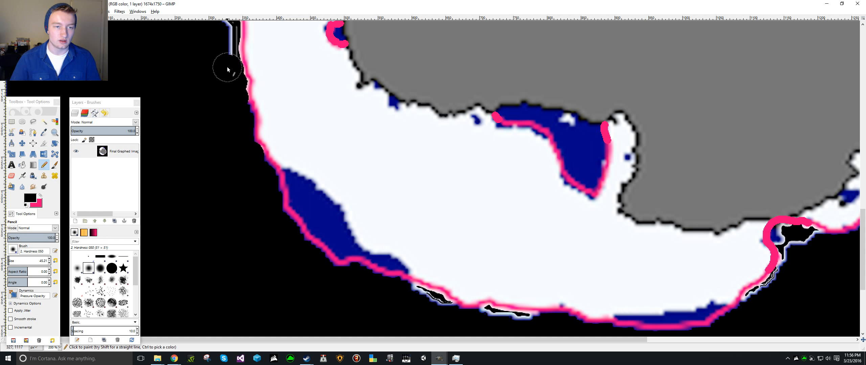
{"action": "scroll", "coordinate": [227, 66], "scroll_direction": "up", "scroll_amount": 5}
{"action": "left_click", "coordinate": [219, 112]}
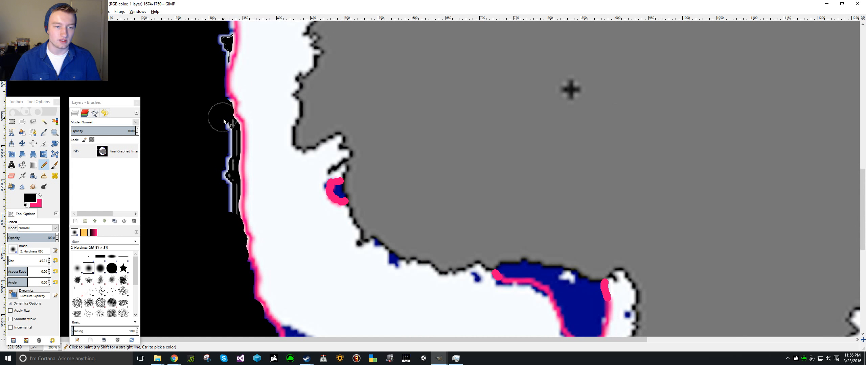
{"action": "left_click", "coordinate": [227, 131]}
{"action": "left_click_drag", "start_coordinate": [228, 144], "coordinate": [226, 199]}
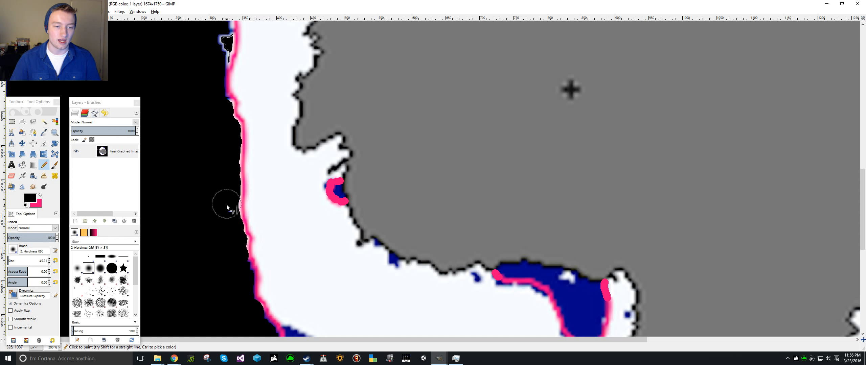
Paint black over the white and blue fringe outside the pink outline on the west coast, around the grey land's western tip.
{"action": "scroll", "coordinate": [227, 212], "scroll_direction": "up", "scroll_amount": 5}
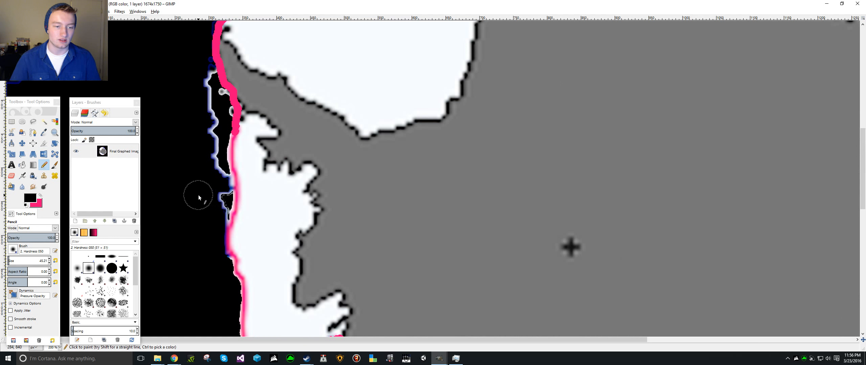
{"action": "mouse_move", "coordinate": [219, 199]}
{"action": "left_mouse_down"}
{"action": "mouse_move", "coordinate": [221, 192]}
{"action": "mouse_move", "coordinate": [219, 207]}
{"action": "left_mouse_up"}
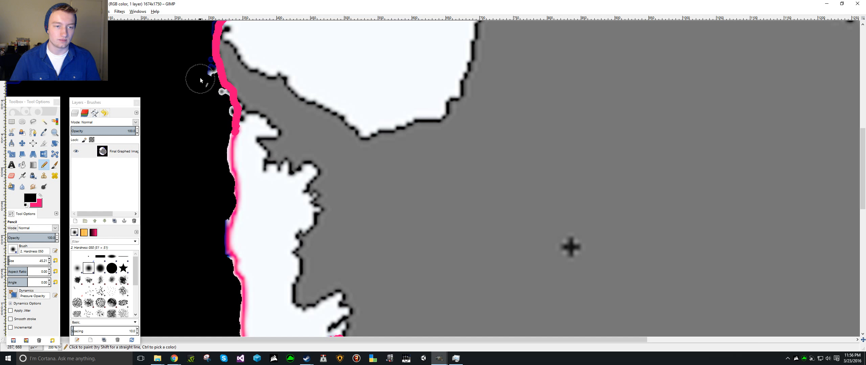
{"action": "left_click_drag", "start_coordinate": [200, 74], "coordinate": [203, 67]}
{"action": "scroll", "coordinate": [199, 107], "scroll_direction": "up", "scroll_amount": 3}
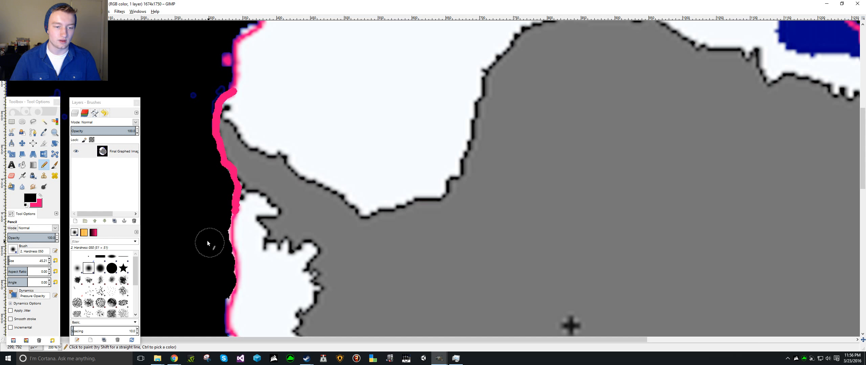
Paint black over the leftover white and blue edge outside the pink outline along the northwest and north coasts.
{"action": "scroll", "coordinate": [207, 241], "scroll_direction": "up", "scroll_amount": 6}
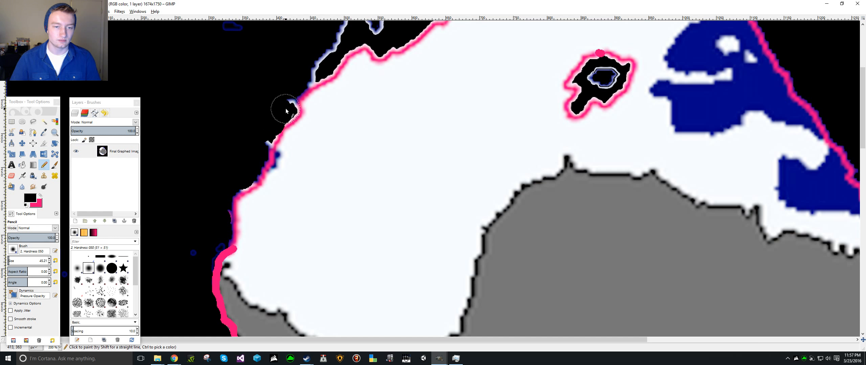
{"action": "scroll", "coordinate": [281, 107], "scroll_direction": "up", "scroll_amount": 6}
{"action": "mouse_move", "coordinate": [314, 221]}
{"action": "left_mouse_down"}
{"action": "mouse_move", "coordinate": [306, 235]}
{"action": "mouse_move", "coordinate": [349, 184]}
{"action": "mouse_move", "coordinate": [373, 188]}
{"action": "mouse_move", "coordinate": [407, 176]}
{"action": "left_mouse_up"}
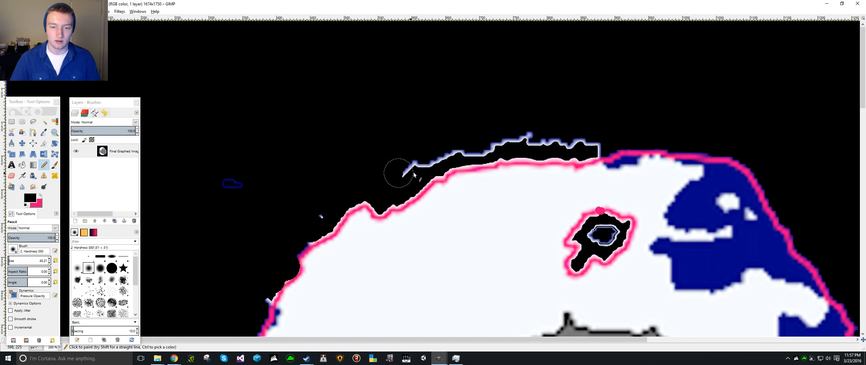
{"action": "left_click_drag", "start_coordinate": [490, 146], "coordinate": [583, 143]}
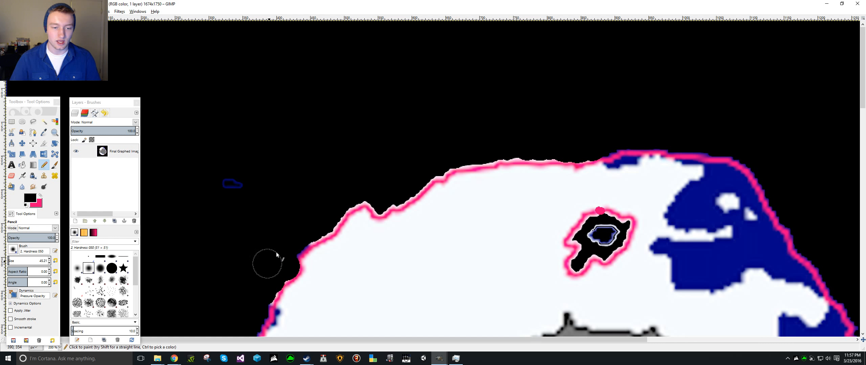
Paint black over the leftover ring inside the little upper pink loop and the white-edged pocket on the grey land's east edge.
{"action": "scroll", "coordinate": [652, 176], "scroll_direction": "down", "scroll_amount": 3}
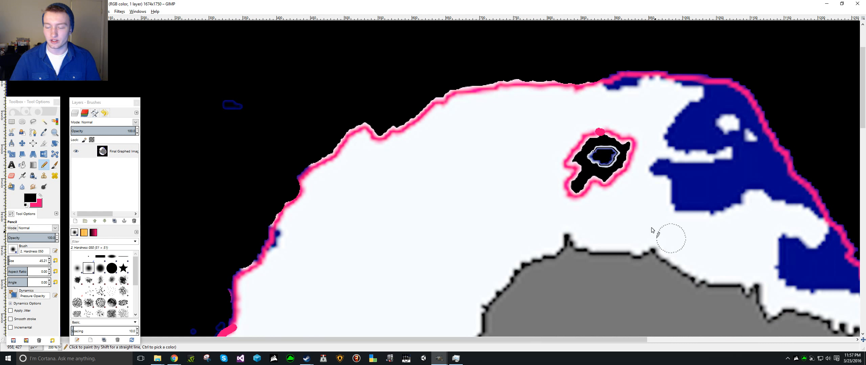
{"action": "left_click", "coordinate": [605, 156]}
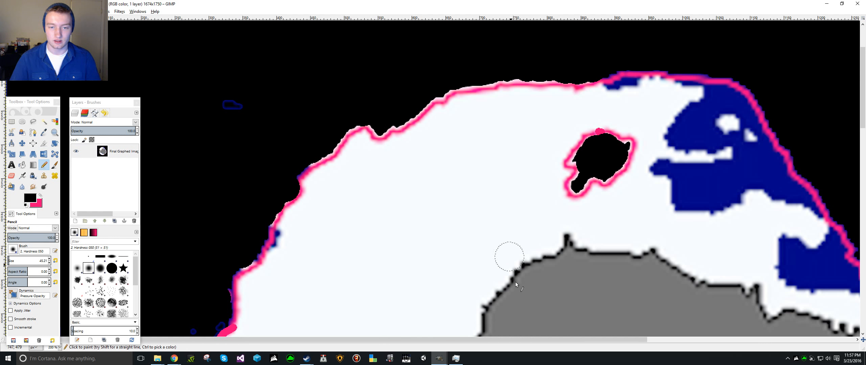
{"action": "left_click_drag", "start_coordinate": [556, 340], "coordinate": [731, 306]}
{"action": "scroll", "coordinate": [696, 262], "scroll_direction": "down", "scroll_amount": 4}
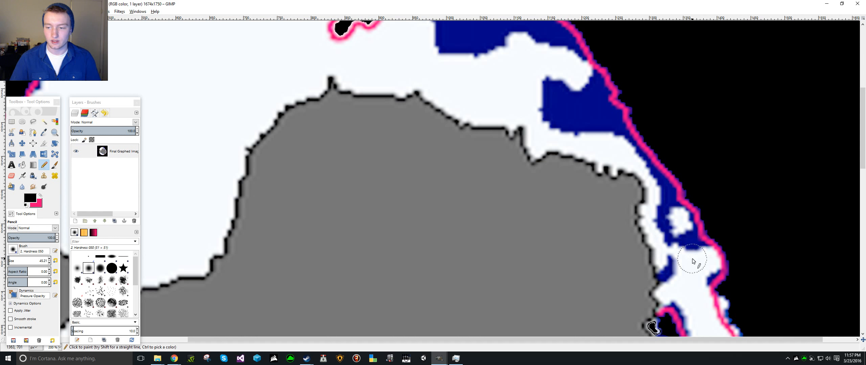
{"action": "left_click_drag", "start_coordinate": [655, 173], "coordinate": [664, 172]}
{"action": "left_click", "coordinate": [662, 171]}
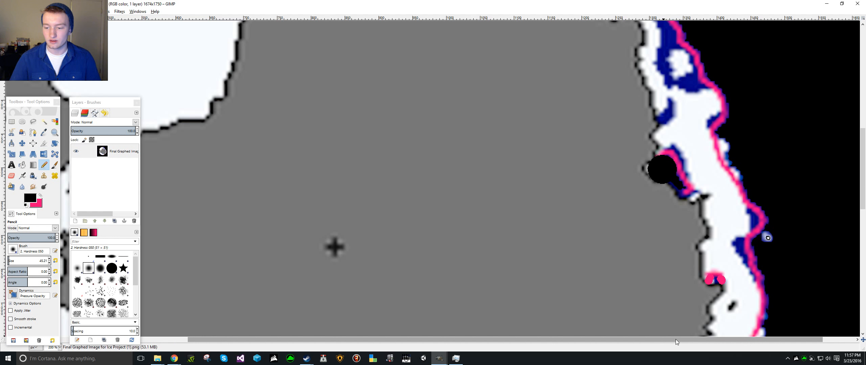
Reduce the Pencil size to about 28 and blacken the small pink arch beside the grey land on the east coast.
{"action": "scroll", "coordinate": [676, 340], "scroll_direction": "right", "scroll_amount": 1}
{"action": "scroll", "coordinate": [735, 292], "scroll_direction": "down", "scroll_amount": 1}
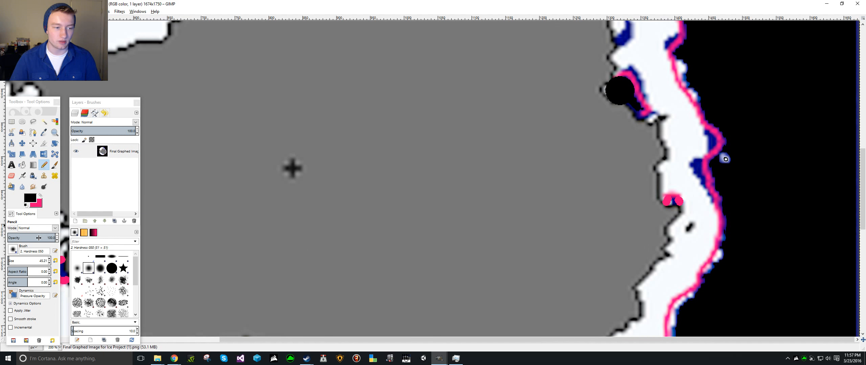
{"action": "left_click_drag", "start_coordinate": [41, 259], "coordinate": [11, 259]}
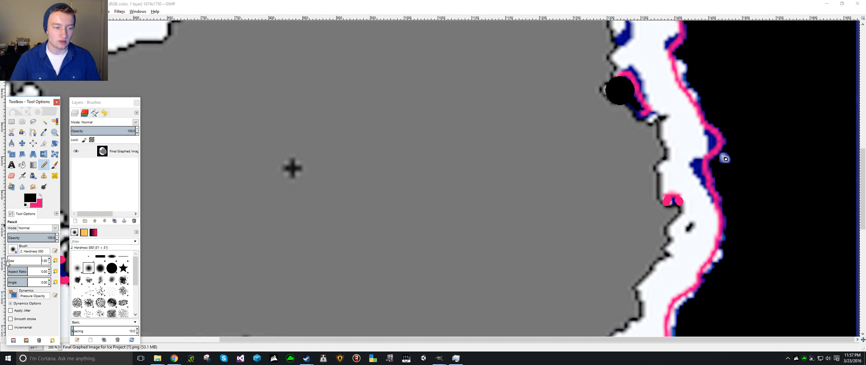
{"action": "left_click", "coordinate": [9, 261]}
{"action": "left_click", "coordinate": [674, 202]}
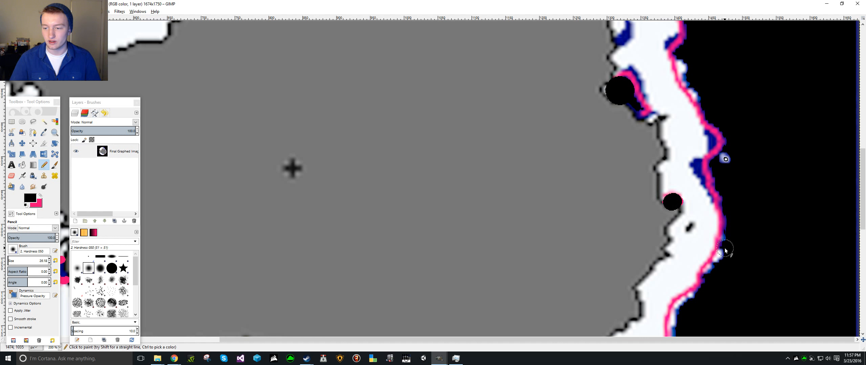
Enlarge the Pencil to about 85 and paint black over the white fringe in the southeast coast notch.
{"action": "scroll", "coordinate": [725, 160], "scroll_direction": "down", "scroll_amount": 5}
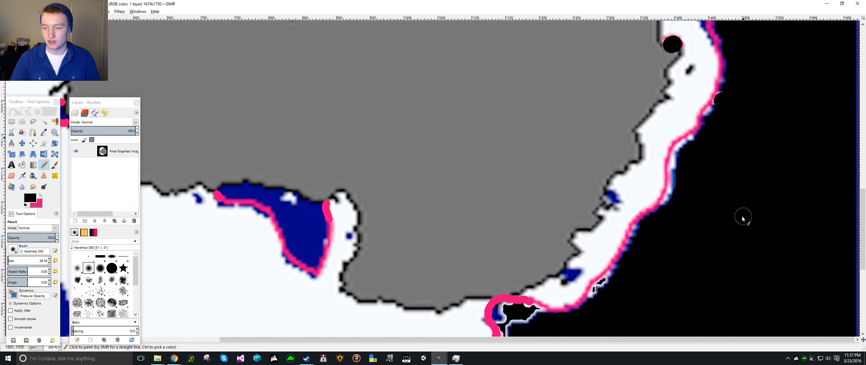
{"action": "scroll", "coordinate": [664, 228], "scroll_direction": "down", "scroll_amount": 2}
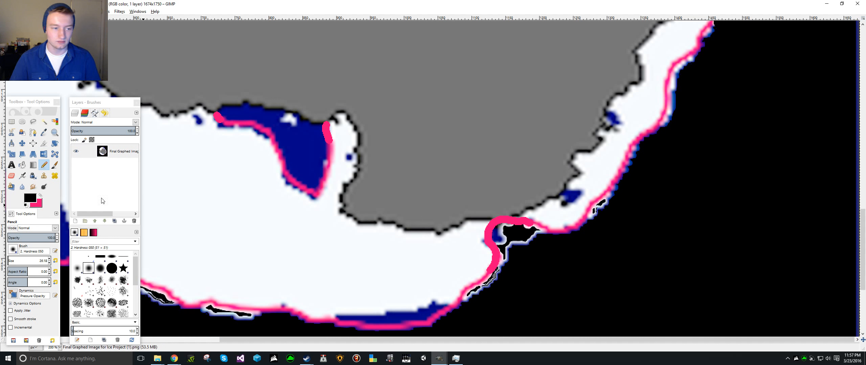
{"action": "left_click", "coordinate": [18, 257]}
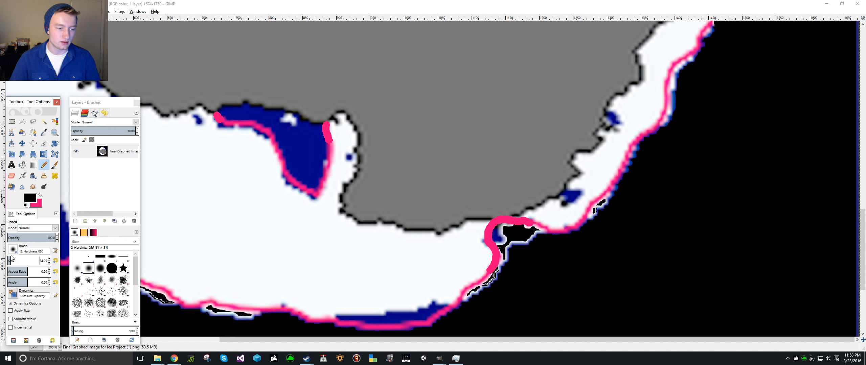
{"action": "mouse_move", "coordinate": [512, 252]}
{"action": "left_mouse_down"}
{"action": "mouse_move", "coordinate": [526, 253]}
{"action": "mouse_move", "coordinate": [518, 263]}
{"action": "left_mouse_up"}
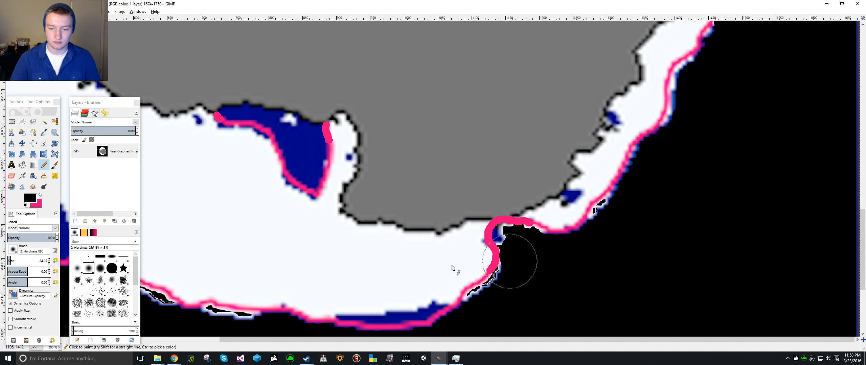
Set the Pencil size to about 51.6 and blacken the remaining blue corner of the southeast notch and the slivers just below it.
{"action": "left_click", "coordinate": [10, 261]}
{"action": "left_click", "coordinate": [9, 260]}
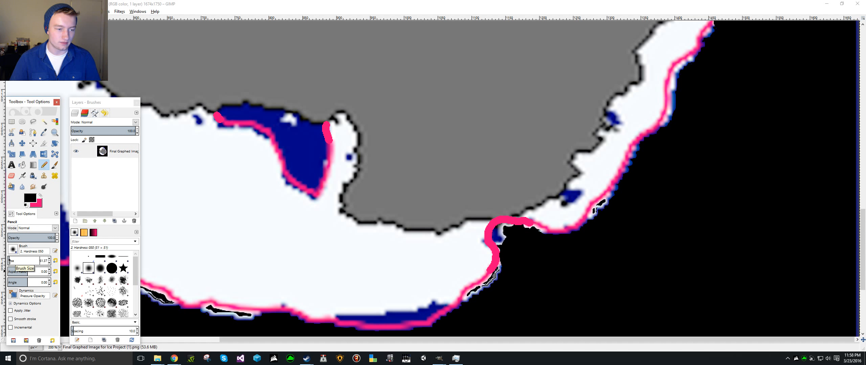
{"action": "left_click", "coordinate": [510, 240]}
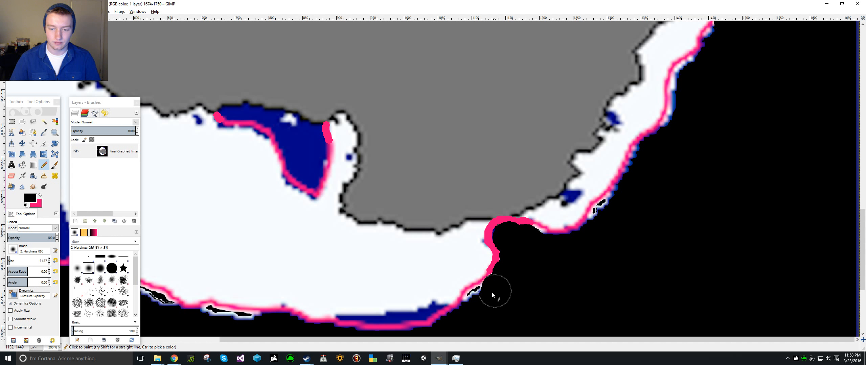
{"action": "left_click", "coordinate": [481, 301]}
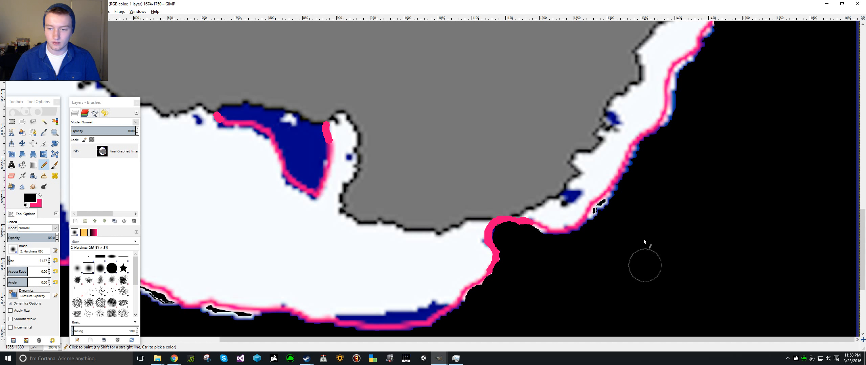
Paint black over the remaining slivers outside the pink outline along the southeast and south coasts.
{"action": "left_click", "coordinate": [607, 214]}
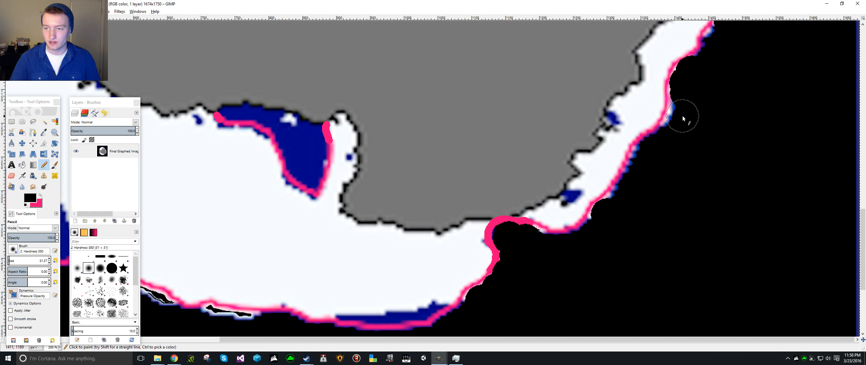
{"action": "left_click", "coordinate": [678, 132]}
{"action": "scroll", "coordinate": [609, 213], "scroll_direction": "down", "scroll_amount": 3}
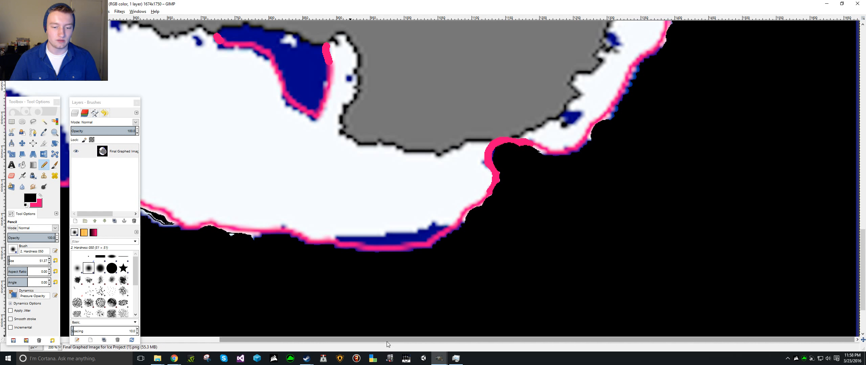
{"action": "left_click_drag", "start_coordinate": [387, 341], "coordinate": [249, 308]}
{"action": "scroll", "coordinate": [249, 309], "scroll_direction": "left", "scroll_amount": 1}
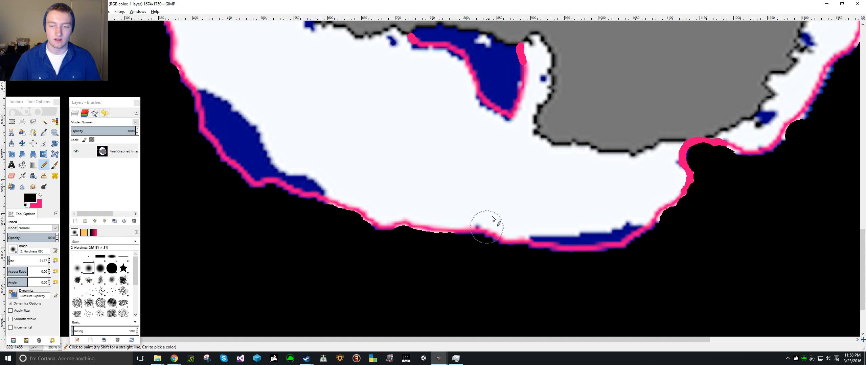
Paint black over the wide part of the blue bay between the pink line and the grey land's southern edge.
{"action": "scroll", "coordinate": [490, 213], "scroll_direction": "up", "scroll_amount": 3}
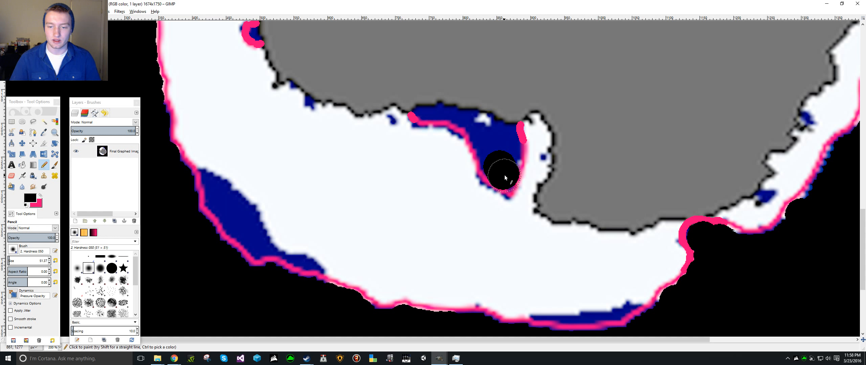
{"action": "left_click_drag", "start_coordinate": [492, 152], "coordinate": [482, 130]}
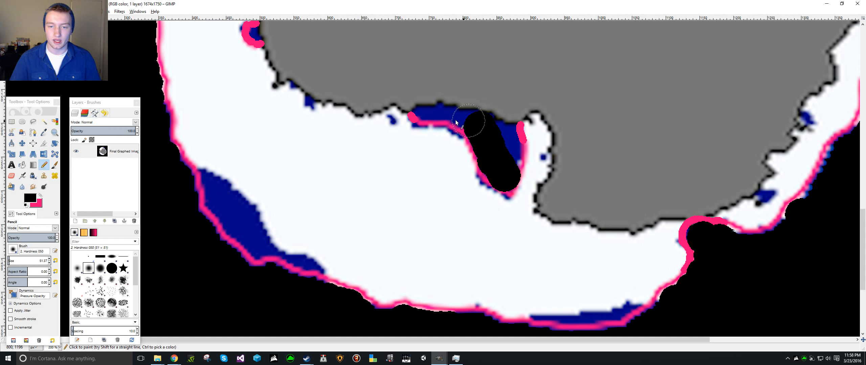
{"action": "left_click", "coordinate": [476, 127]}
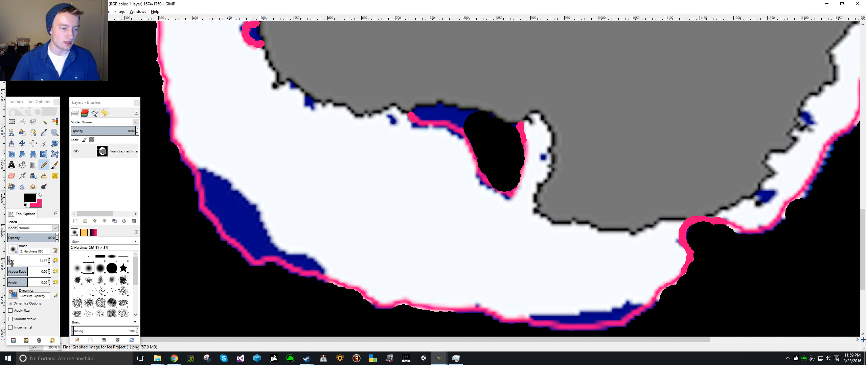
Reduce the Pencil size to about 18 and blacken the narrow western arm of the southern blue bay.
{"action": "left_click_drag", "start_coordinate": [13, 263], "coordinate": [11, 263]}
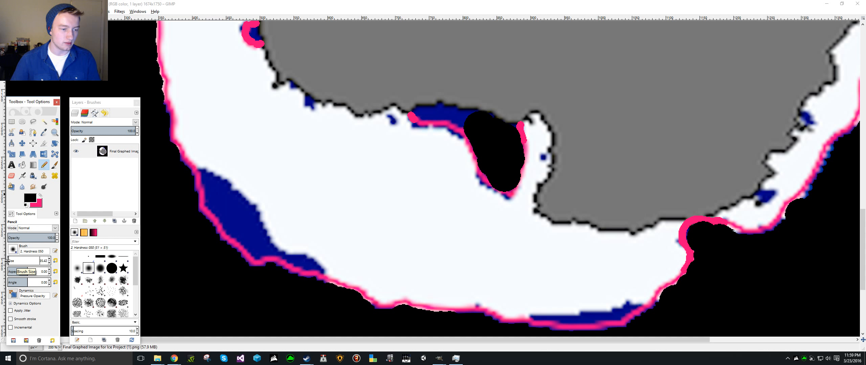
{"action": "left_click_drag", "start_coordinate": [7, 261], "coordinate": [3, 260]}
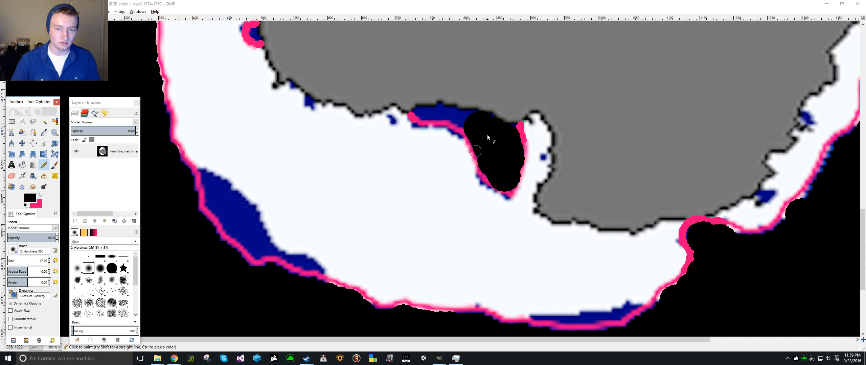
{"action": "left_click", "coordinate": [451, 116]}
{"action": "mouse_move", "coordinate": [451, 117]}
{"action": "left_mouse_down"}
{"action": "mouse_move", "coordinate": [418, 113]}
{"action": "mouse_move", "coordinate": [481, 120]}
{"action": "left_mouse_up"}
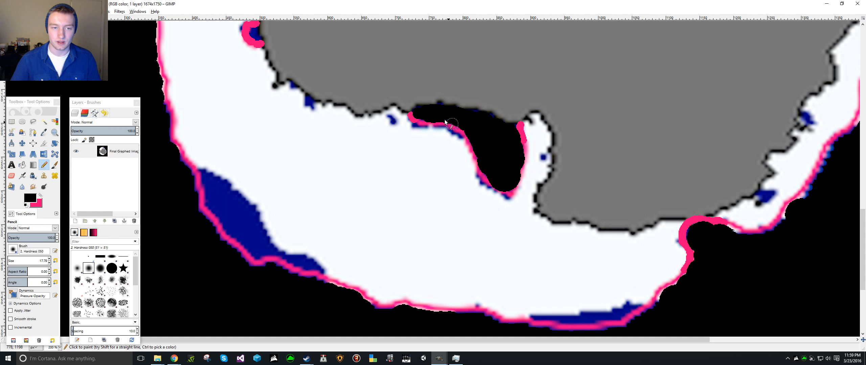
Paint black over the blue inside the small pink-outlined notch on the grey land's southwest edge.
{"action": "scroll", "coordinate": [254, 82], "scroll_direction": "up", "scroll_amount": 3}
{"action": "left_click", "coordinate": [252, 112]}
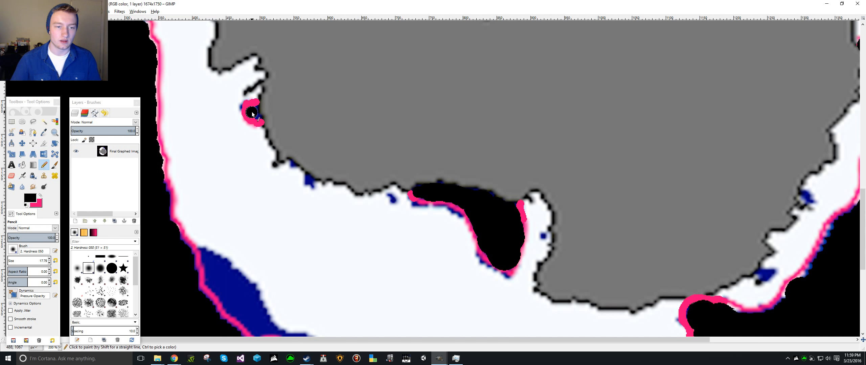
{"action": "left_click", "coordinate": [257, 118]}
Paint black over the remaining blue in the small pink-edged bay on the grey land's east side.
{"action": "scroll", "coordinate": [246, 107], "scroll_direction": "up", "scroll_amount": 15}
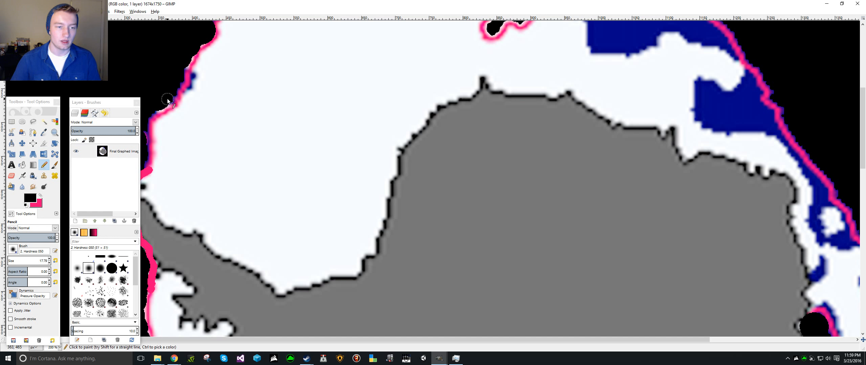
{"action": "scroll", "coordinate": [355, 109], "scroll_direction": "up", "scroll_amount": 2}
{"action": "scroll", "coordinate": [744, 213], "scroll_direction": "down", "scroll_amount": 8}
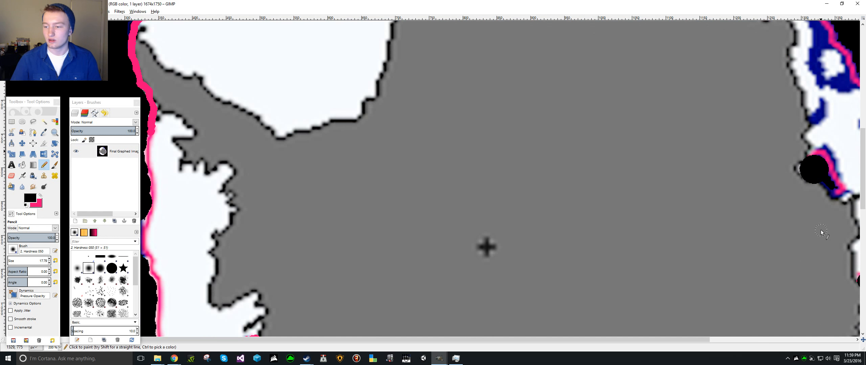
{"action": "scroll", "coordinate": [821, 232], "scroll_direction": "down", "scroll_amount": 8}
{"action": "left_click_drag", "start_coordinate": [700, 341], "coordinate": [824, 341]}
{"action": "scroll", "coordinate": [760, 258], "scroll_direction": "up", "scroll_amount": 2}
{"action": "scroll", "coordinate": [759, 257], "scroll_direction": "up", "scroll_amount": 6}
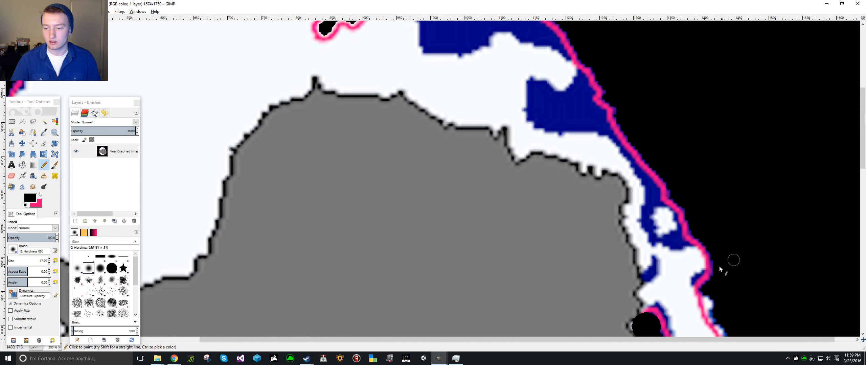
{"action": "scroll", "coordinate": [710, 270], "scroll_direction": "down", "scroll_amount": 2}
{"action": "mouse_move", "coordinate": [659, 191]}
{"action": "left_mouse_down"}
{"action": "mouse_move", "coordinate": [658, 182]}
{"action": "mouse_move", "coordinate": [665, 194]}
{"action": "mouse_move", "coordinate": [659, 180]}
{"action": "mouse_move", "coordinate": [633, 169]}
{"action": "left_mouse_up"}
Swap the foreground and background colours, and change the pink foreground colour to white.
{"action": "scroll", "coordinate": [655, 206], "scroll_direction": "up", "scroll_amount": 2}
{"action": "scroll", "coordinate": [656, 205], "scroll_direction": "up", "scroll_amount": 8}
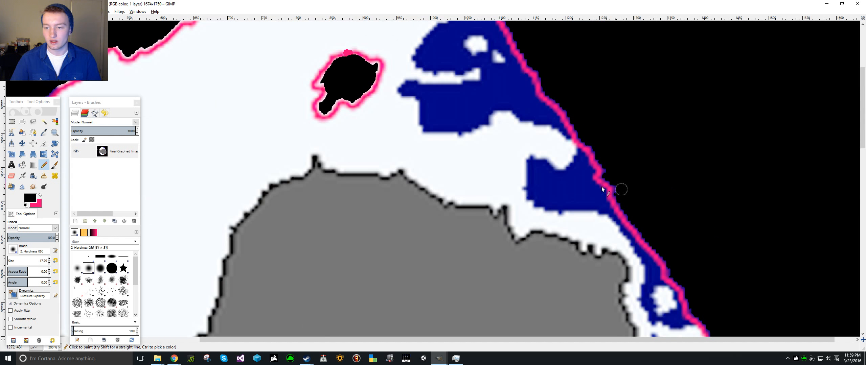
{"action": "scroll", "coordinate": [317, 201], "scroll_direction": "down", "scroll_amount": 2}
{"action": "scroll", "coordinate": [317, 200], "scroll_direction": "down", "scroll_amount": 2}
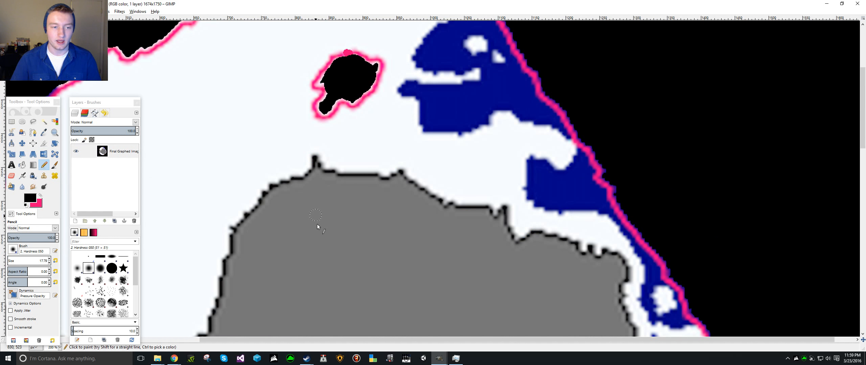
{"action": "key", "text": "minus"}
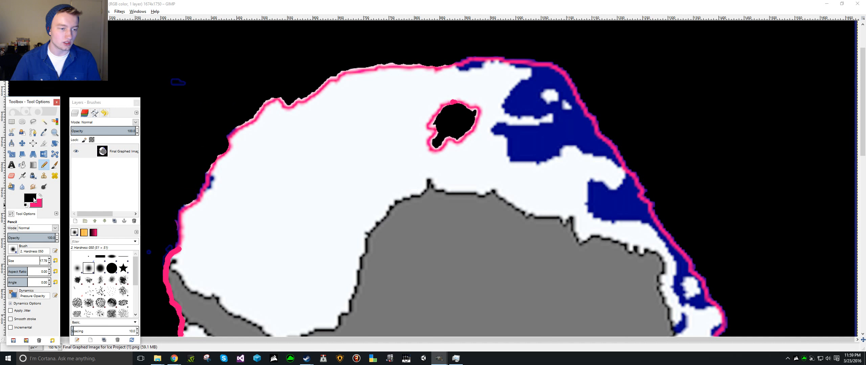
{"action": "left_click", "coordinate": [34, 198]}
{"action": "left_click", "coordinate": [81, 151]}
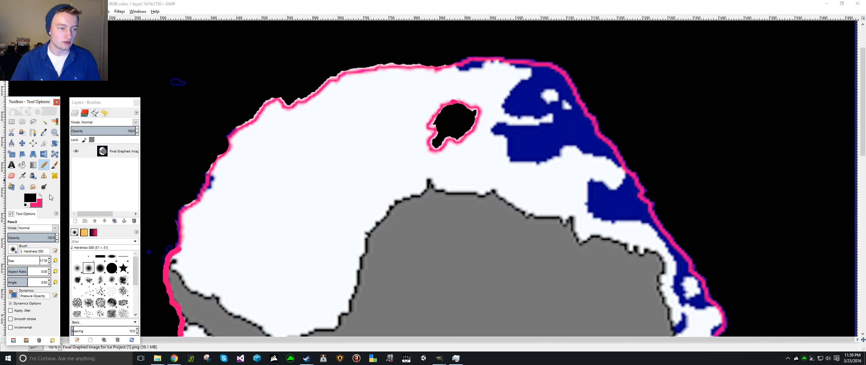
{"action": "left_click", "coordinate": [40, 198]}
{"action": "left_click", "coordinate": [36, 198]}
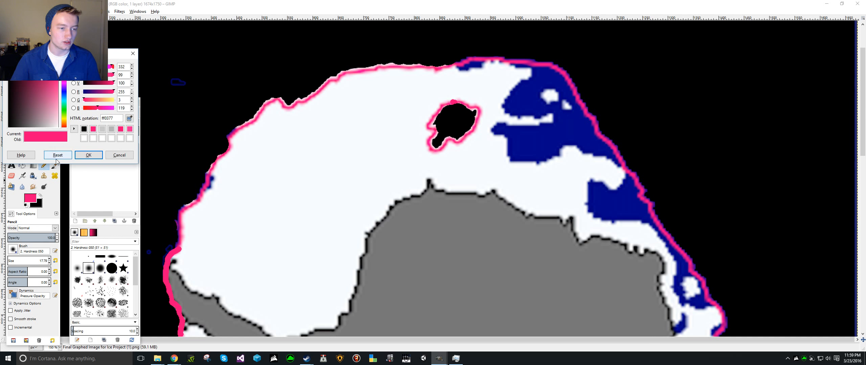
{"action": "left_click", "coordinate": [84, 138]}
{"action": "left_click", "coordinate": [88, 155]}
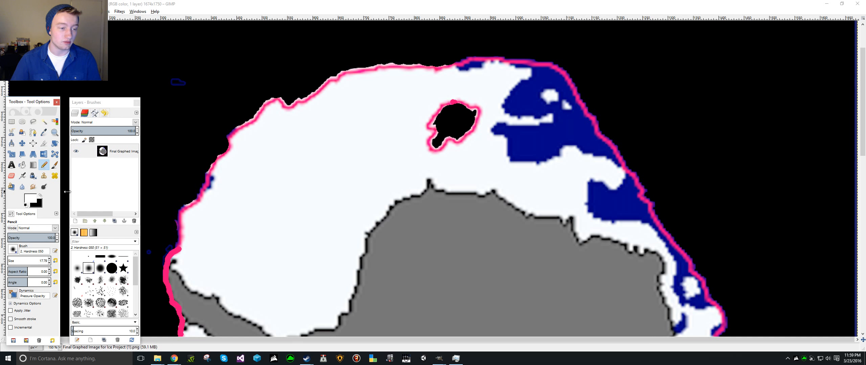
Bucket-fill the large blue areas in the northeast ice and the blue strip along the north coast with white.
{"action": "left_click", "coordinate": [22, 165]}
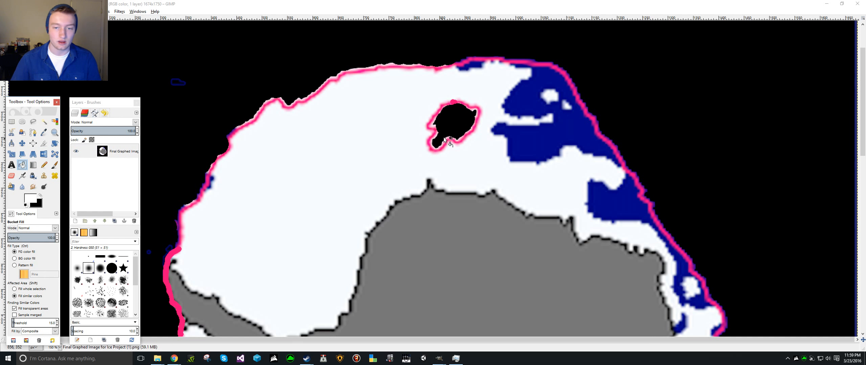
{"action": "left_click", "coordinate": [545, 139]}
{"action": "left_click", "coordinate": [630, 214]}
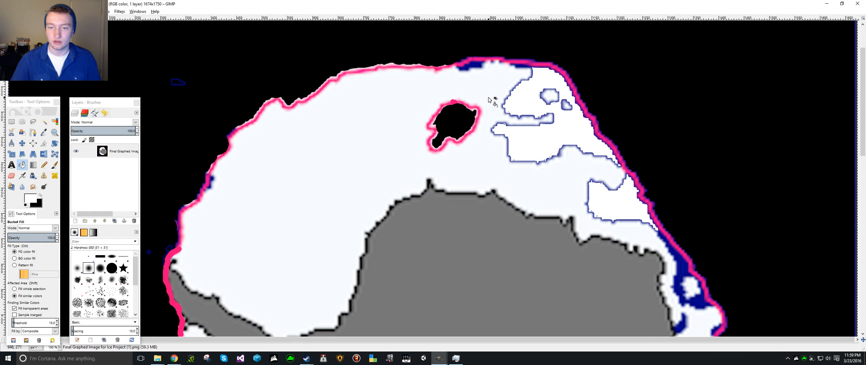
{"action": "left_click", "coordinate": [476, 64]}
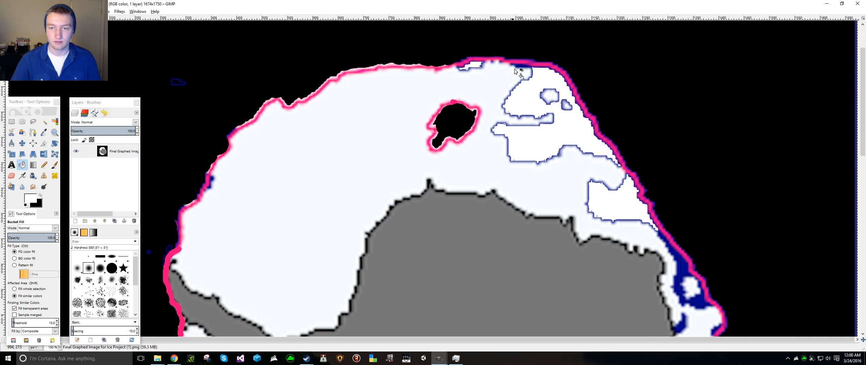
Bucket-fill the blue strip and small blue patches along the east and southeast coasts with white.
{"action": "scroll", "coordinate": [589, 139], "scroll_direction": "down", "scroll_amount": 5}
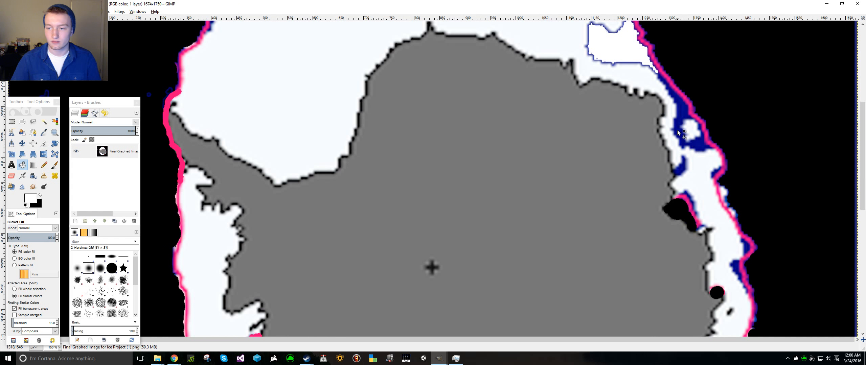
{"action": "left_click", "coordinate": [682, 119]}
{"action": "scroll", "coordinate": [692, 182], "scroll_direction": "down", "scroll_amount": 8}
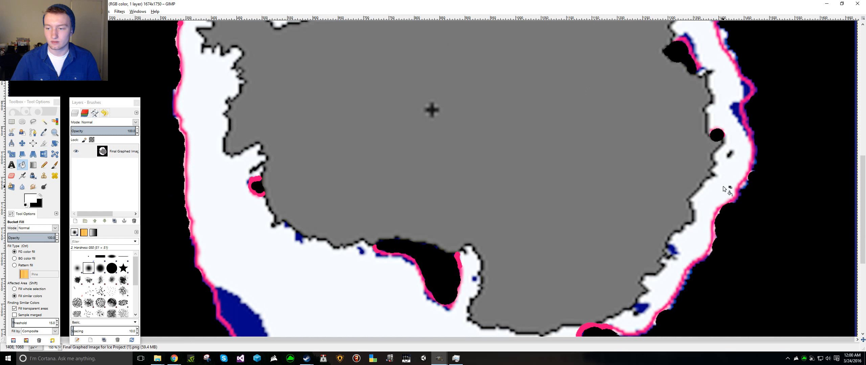
{"action": "scroll", "coordinate": [705, 190], "scroll_direction": "up", "scroll_amount": 3}
{"action": "left_click", "coordinate": [737, 108]}
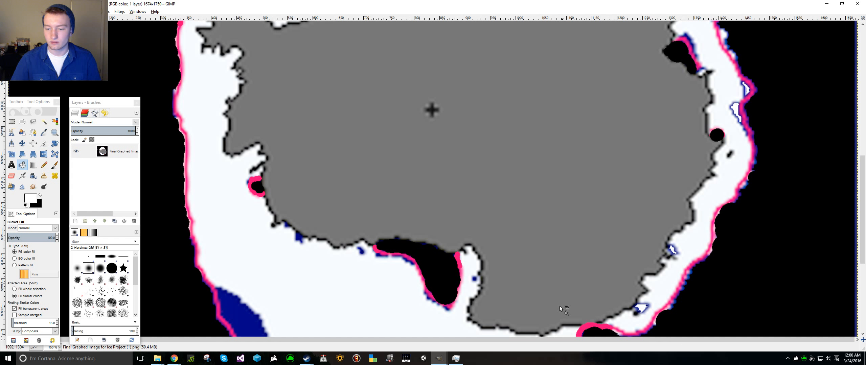
Bucket-fill the blue areas along the southwest and south coasts inside the pink line with white.
{"action": "scroll", "coordinate": [429, 265], "scroll_direction": "down", "scroll_amount": 3}
{"action": "left_click", "coordinate": [261, 246]}
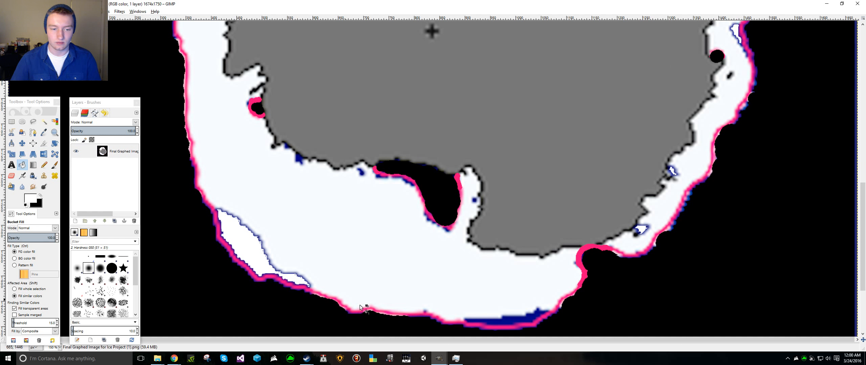
{"action": "left_click", "coordinate": [504, 325]}
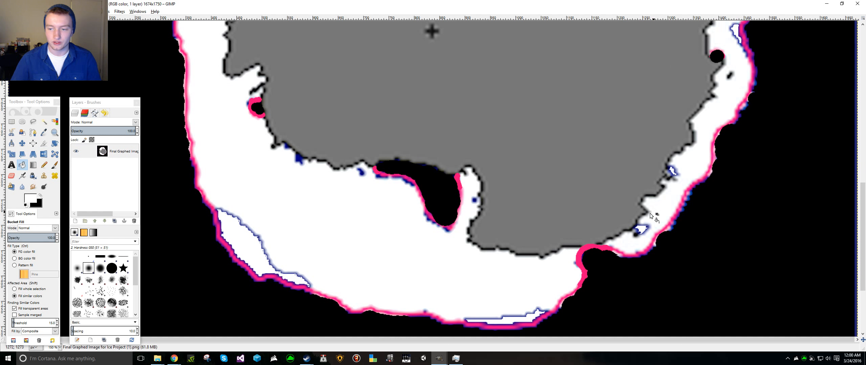
Bucket-fill the off-white ice around the grey land and the small blue patch on the northwest coast with pure white.
{"action": "scroll", "coordinate": [651, 217], "scroll_direction": "up", "scroll_amount": 9}
{"action": "scroll", "coordinate": [548, 182], "scroll_direction": "up", "scroll_amount": 6}
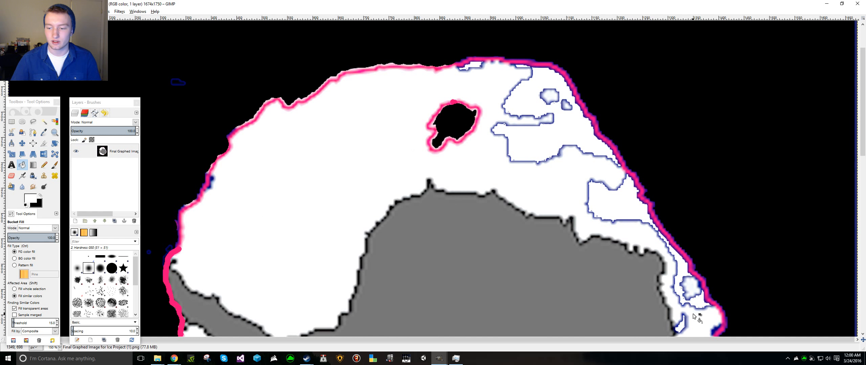
{"action": "scroll", "coordinate": [693, 313], "scroll_direction": "down", "scroll_amount": 12}
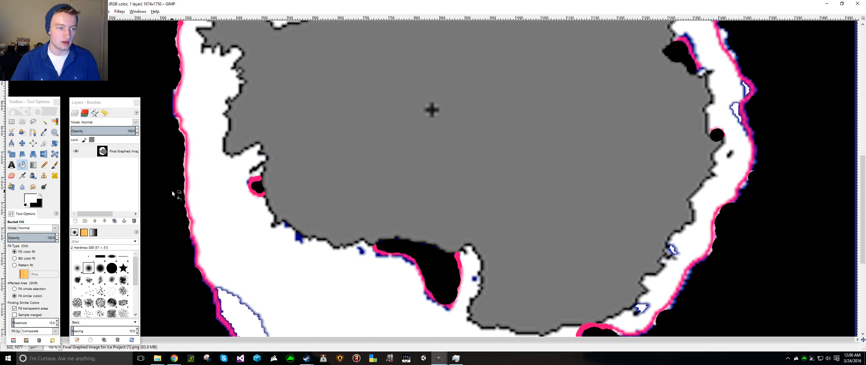
{"action": "scroll", "coordinate": [236, 196], "scroll_direction": "up", "scroll_amount": 6}
{"action": "scroll", "coordinate": [244, 200], "scroll_direction": "up", "scroll_amount": 4}
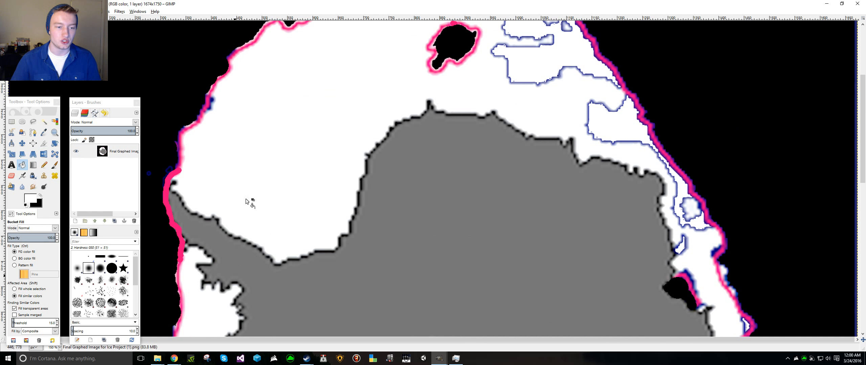
{"action": "scroll", "coordinate": [275, 200], "scroll_direction": "up", "scroll_amount": 2}
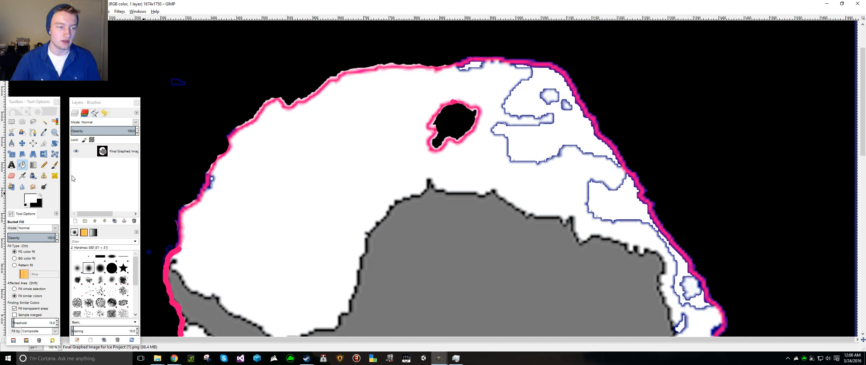
Enlarge the Pencil to about 90 and paint white over the blue outlines left in the north and northeast ice.
{"action": "left_click", "coordinate": [44, 165]}
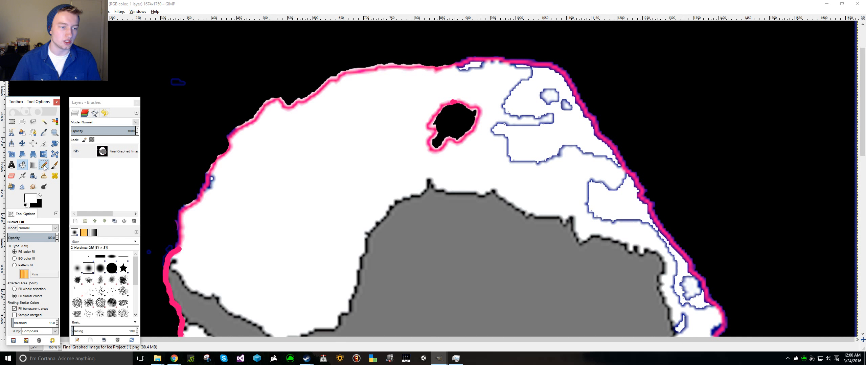
{"action": "left_click", "coordinate": [17, 261]}
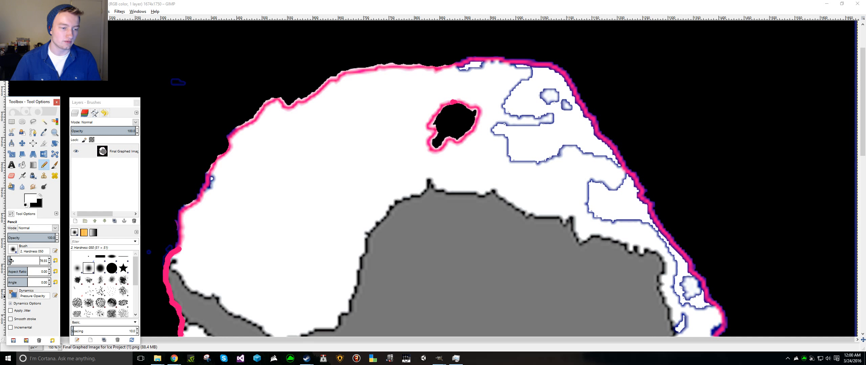
{"action": "mouse_move", "coordinate": [551, 159]}
{"action": "left_mouse_down"}
{"action": "mouse_move", "coordinate": [525, 164]}
{"action": "mouse_move", "coordinate": [509, 128]}
{"action": "mouse_move", "coordinate": [529, 96]}
{"action": "mouse_move", "coordinate": [544, 98]}
{"action": "mouse_move", "coordinate": [584, 171]}
{"action": "mouse_move", "coordinate": [625, 219]}
{"action": "mouse_move", "coordinate": [601, 171]}
{"action": "mouse_move", "coordinate": [585, 169]}
{"action": "left_mouse_up"}
{"action": "key", "text": "ctrl+z"}
{"action": "key", "text": "ctrl+z"}
{"action": "key", "text": "ctrl+z"}
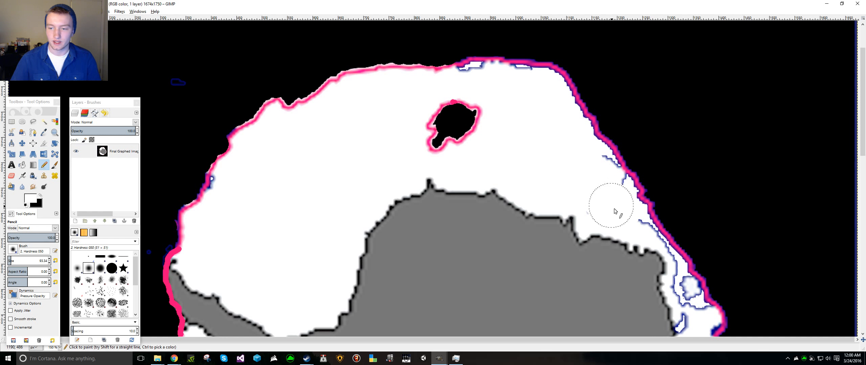
{"action": "left_click_drag", "start_coordinate": [625, 220], "coordinate": [576, 165]}
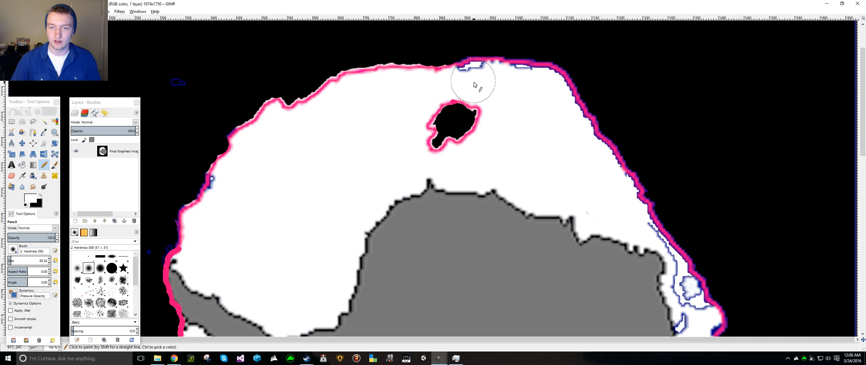
{"action": "left_click_drag", "start_coordinate": [476, 86], "coordinate": [535, 86]}
Reduce the Pencil size to about 34.6 and paint white over the blue outlines along the east coast inside the pink line.
{"action": "scroll", "coordinate": [596, 195], "scroll_direction": "down", "scroll_amount": 5}
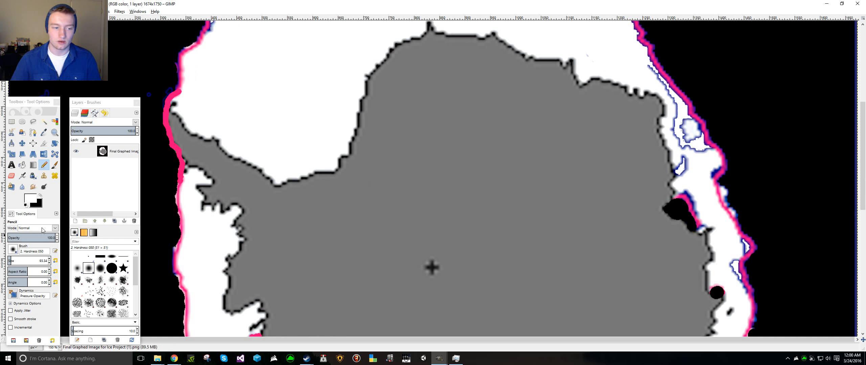
{"action": "left_click", "coordinate": [25, 261]}
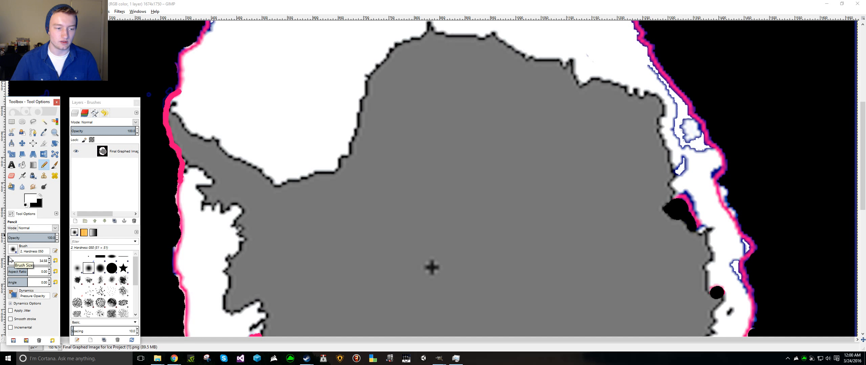
{"action": "left_click_drag", "start_coordinate": [683, 162], "coordinate": [686, 172]}
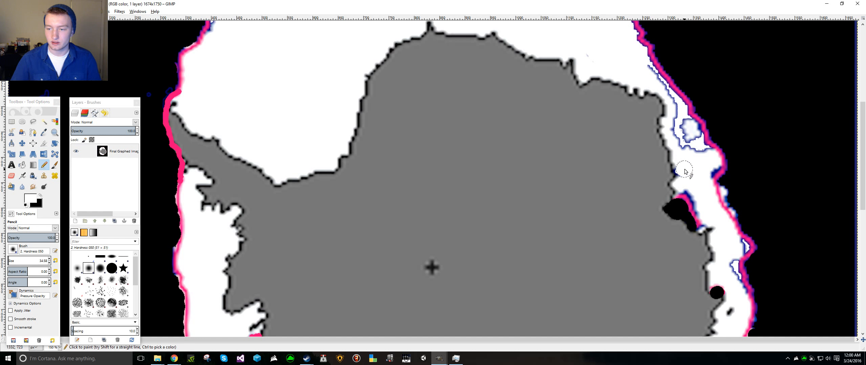
{"action": "mouse_move", "coordinate": [690, 150]}
{"action": "left_mouse_down"}
{"action": "mouse_move", "coordinate": [700, 151]}
{"action": "mouse_move", "coordinate": [684, 145]}
{"action": "mouse_move", "coordinate": [677, 109]}
{"action": "mouse_move", "coordinate": [658, 85]}
{"action": "left_mouse_up"}
{"action": "mouse_move", "coordinate": [653, 79]}
{"action": "left_mouse_down"}
{"action": "mouse_move", "coordinate": [695, 140]}
{"action": "mouse_move", "coordinate": [698, 192]}
{"action": "left_mouse_up"}
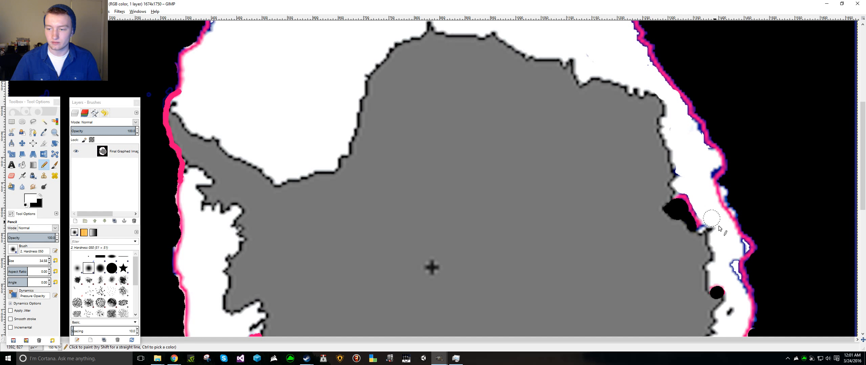
{"action": "mouse_move", "coordinate": [729, 255]}
{"action": "left_mouse_down"}
{"action": "mouse_move", "coordinate": [733, 277]}
{"action": "mouse_move", "coordinate": [740, 250]}
{"action": "left_mouse_up"}
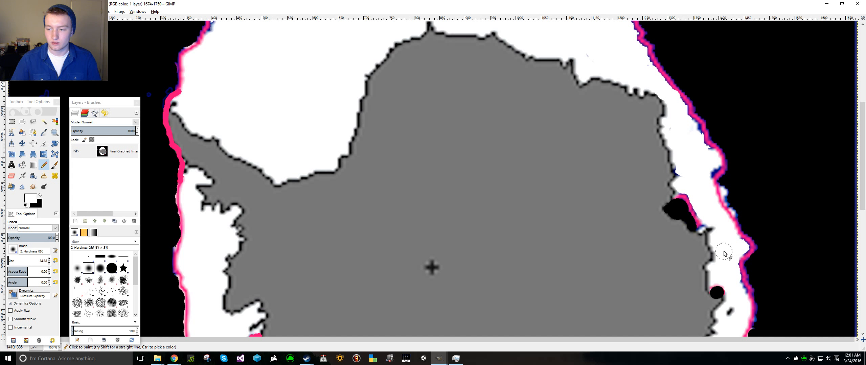
Paint white over the blue outlines left by the filled patches along the southeast, south and southwest coasts.
{"action": "scroll", "coordinate": [717, 247], "scroll_direction": "down", "scroll_amount": 5}
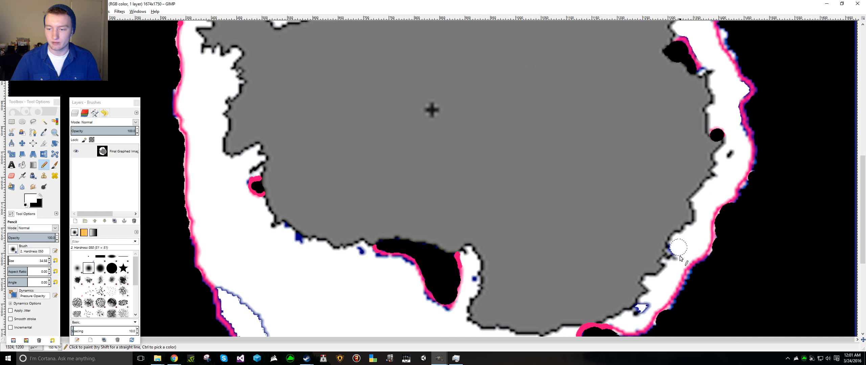
{"action": "left_click_drag", "start_coordinate": [646, 311], "coordinate": [644, 311]}
{"action": "scroll", "coordinate": [644, 311], "scroll_direction": "down", "scroll_amount": 5}
{"action": "mouse_move", "coordinate": [480, 233]}
{"action": "left_mouse_down"}
{"action": "mouse_move", "coordinate": [470, 237]}
{"action": "mouse_move", "coordinate": [538, 228]}
{"action": "left_mouse_up"}
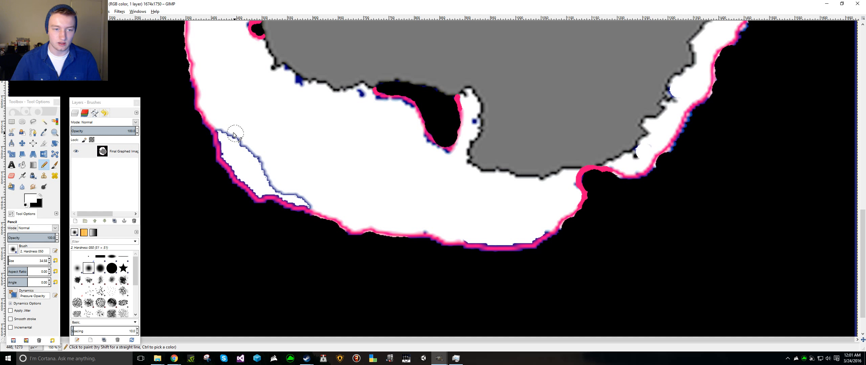
{"action": "mouse_move", "coordinate": [223, 132]}
{"action": "left_mouse_down"}
{"action": "mouse_move", "coordinate": [283, 183]}
{"action": "mouse_move", "coordinate": [273, 182]}
{"action": "mouse_move", "coordinate": [304, 197]}
{"action": "left_mouse_up"}
{"action": "scroll", "coordinate": [290, 149], "scroll_direction": "up", "scroll_amount": 5}
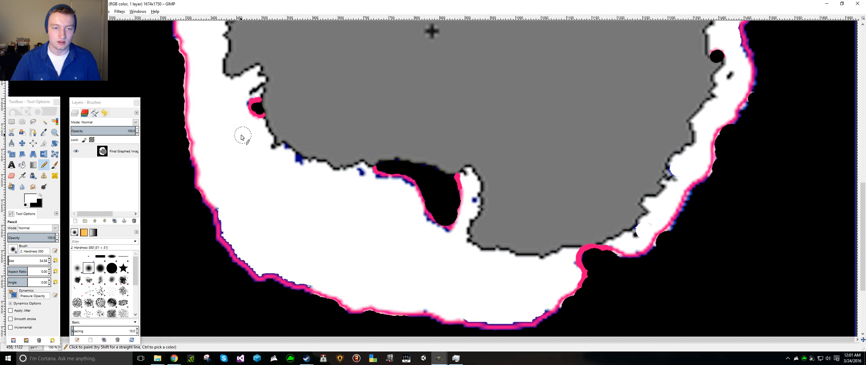
{"action": "scroll", "coordinate": [232, 138], "scroll_direction": "up", "scroll_amount": 5}
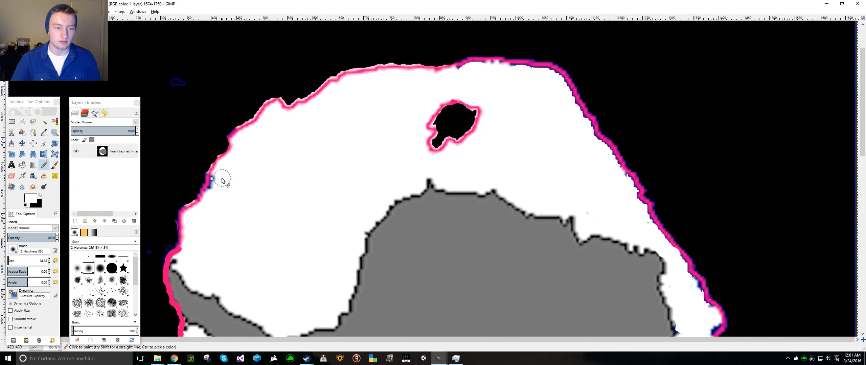
Paint white over the remaining blue specks along the southeast, south and southwest coasts of the grey land.
{"action": "scroll", "coordinate": [313, 180], "scroll_direction": "down", "scroll_amount": 8}
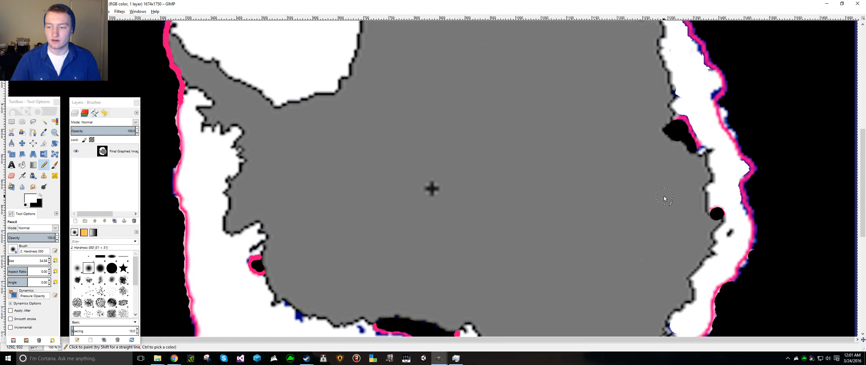
{"action": "scroll", "coordinate": [736, 233], "scroll_direction": "down", "scroll_amount": 3}
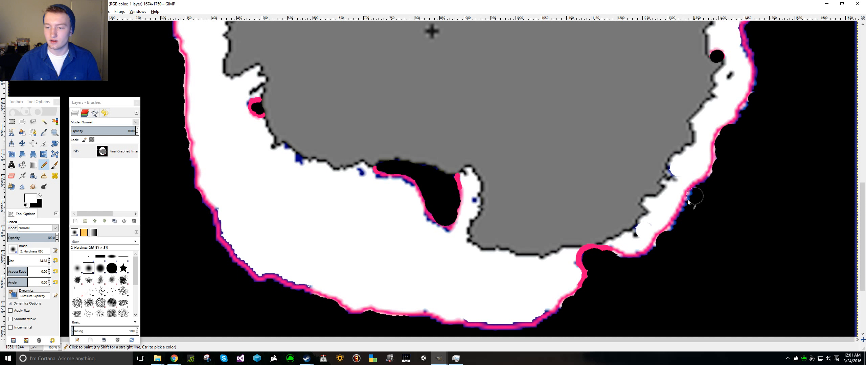
{"action": "left_click", "coordinate": [636, 235]}
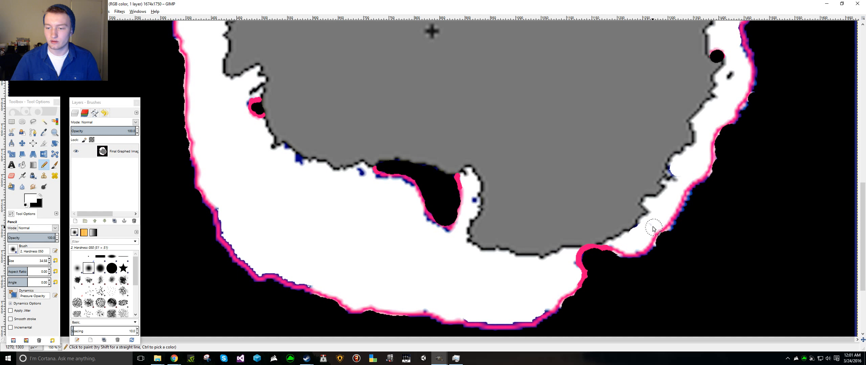
{"action": "left_click", "coordinate": [727, 76]}
{"action": "left_click", "coordinate": [473, 201]}
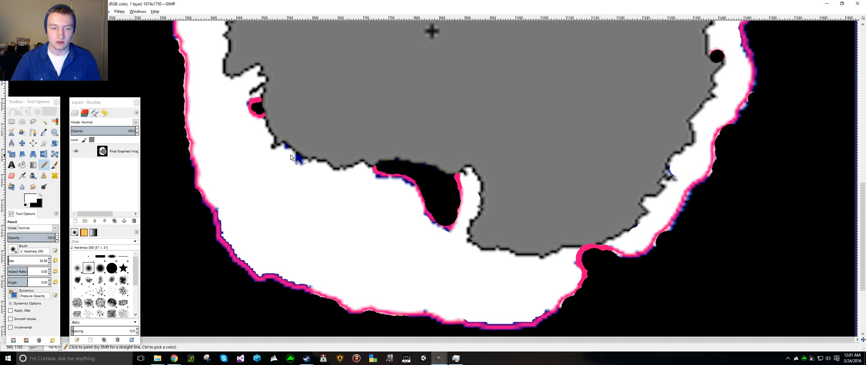
{"action": "left_click", "coordinate": [294, 163]}
{"action": "left_click", "coordinate": [284, 155]}
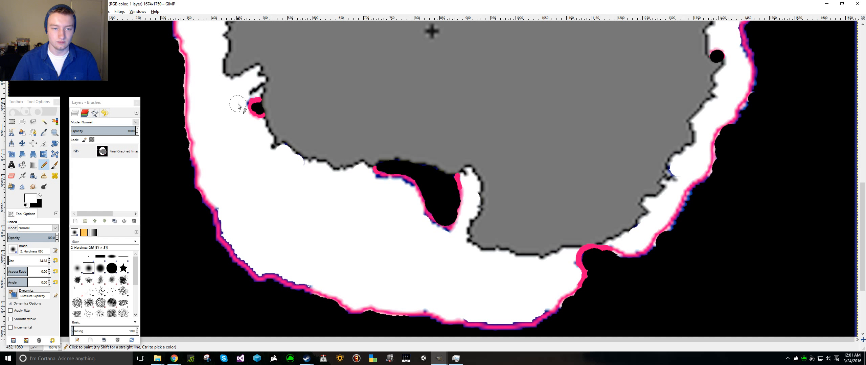
Enlarge the Pencil to about 135 and paint black over the stray islands and blue marks outside the pink line in the northwest.
{"action": "scroll", "coordinate": [271, 179], "scroll_direction": "down", "scroll_amount": 3}
{"action": "scroll", "coordinate": [271, 179], "scroll_direction": "up", "scroll_amount": 15}
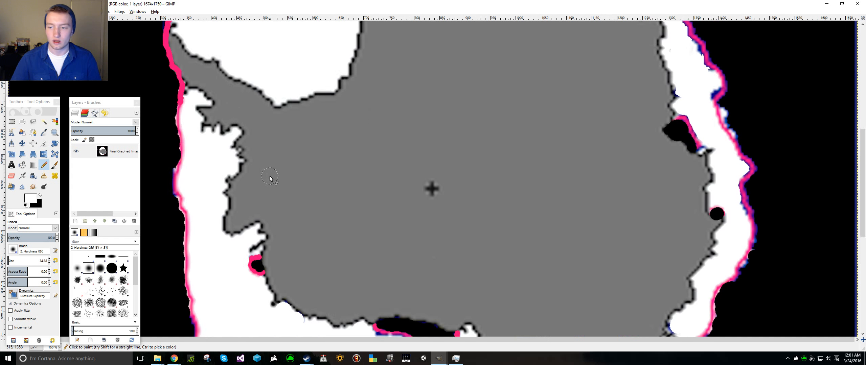
{"action": "scroll", "coordinate": [343, 199], "scroll_direction": "down", "scroll_amount": 1}
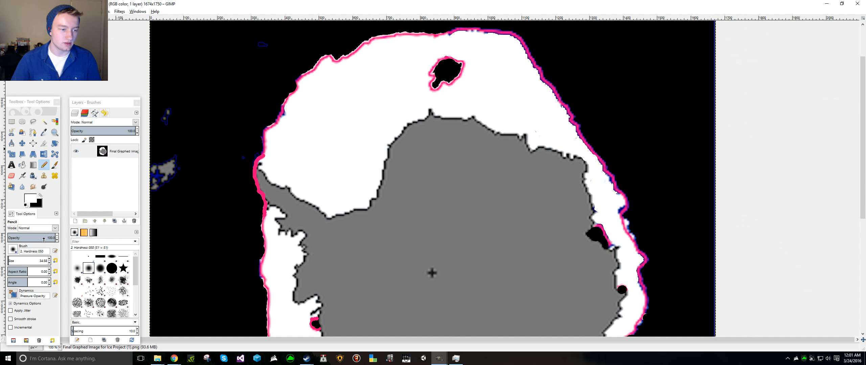
{"action": "left_click", "coordinate": [24, 165]}
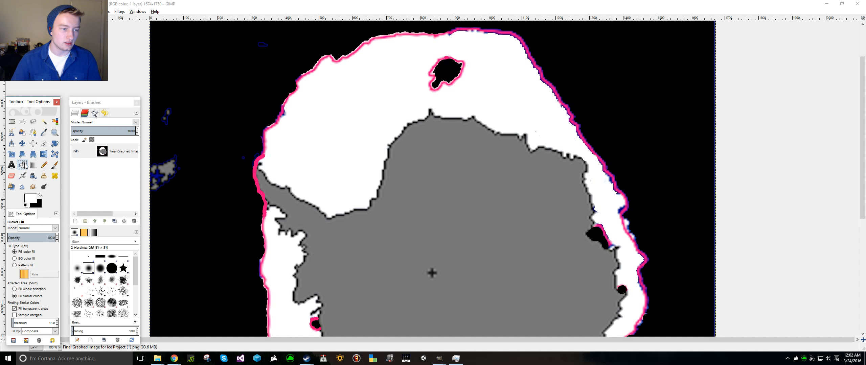
{"action": "left_click", "coordinate": [43, 166]}
{"action": "left_click_drag", "start_coordinate": [10, 262], "coordinate": [14, 261]}
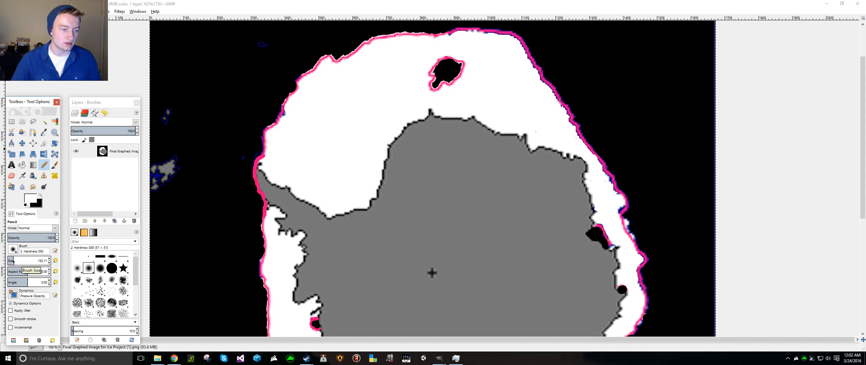
{"action": "left_click", "coordinate": [40, 196]}
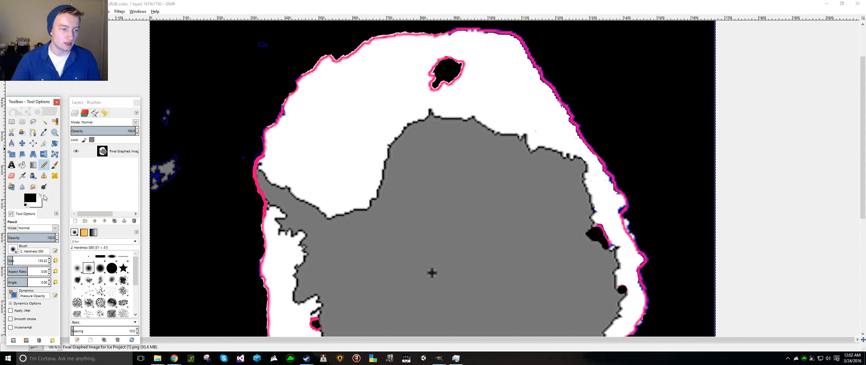
{"action": "mouse_move", "coordinate": [166, 110]}
{"action": "left_mouse_down"}
{"action": "mouse_move", "coordinate": [166, 183]}
{"action": "mouse_move", "coordinate": [238, 144]}
{"action": "mouse_move", "coordinate": [252, 57]}
{"action": "left_mouse_up"}
{"action": "key", "text": "minus"}
{"action": "key", "text": "minus"}
{"action": "key", "text": "minus"}
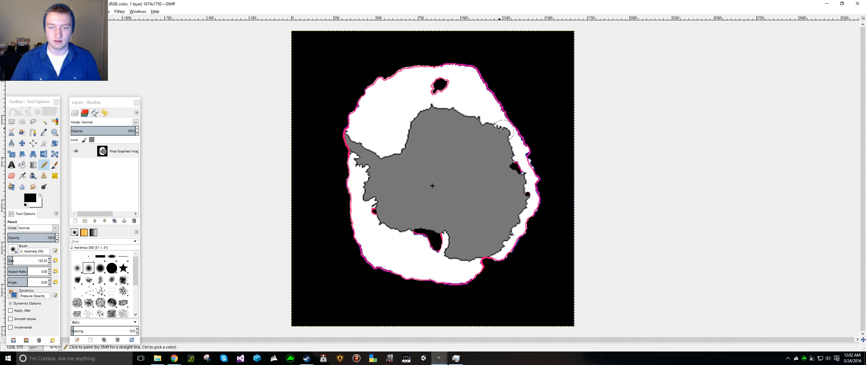
Set the foreground colour to grey 707070 and bucket-fill the land mass with it.
{"action": "left_click", "coordinate": [22, 165]}
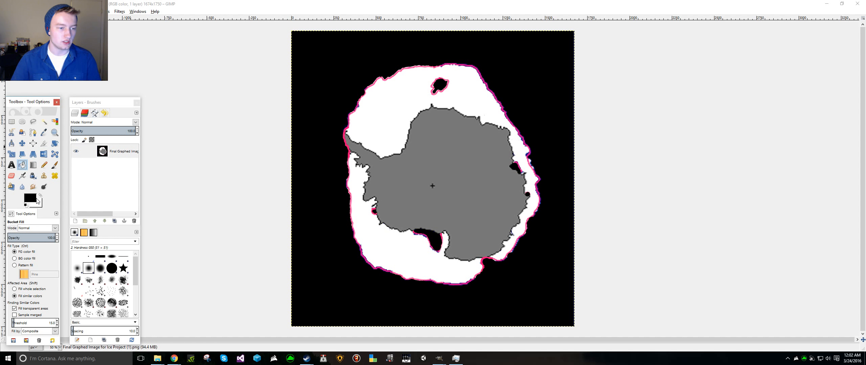
{"action": "left_click", "coordinate": [36, 199]}
{"action": "left_click_drag", "start_coordinate": [43, 129], "coordinate": [30, 135]}
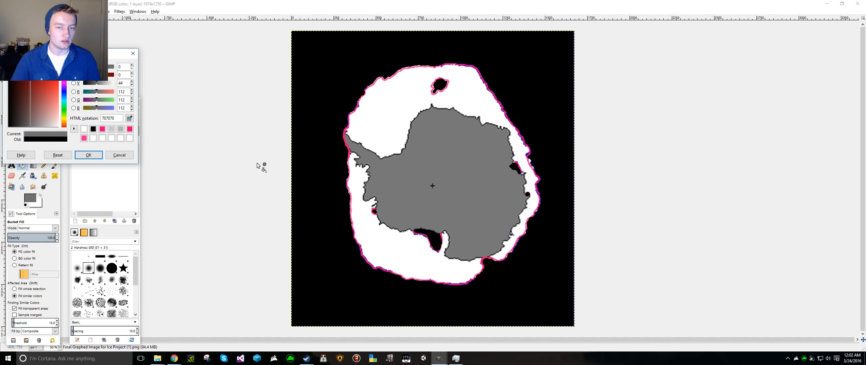
{"action": "left_click", "coordinate": [431, 169]}
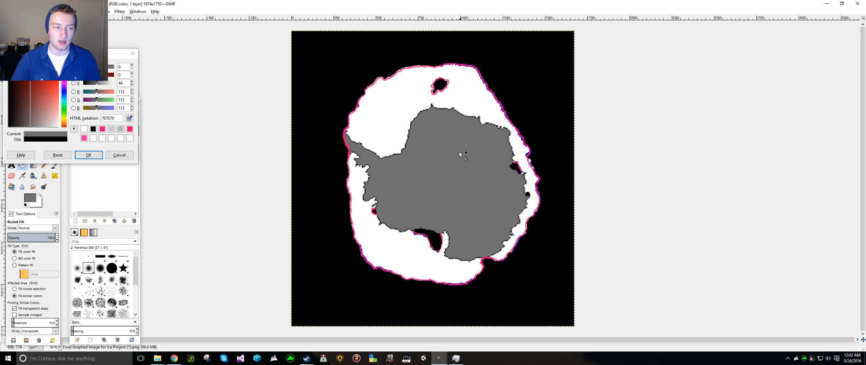
Show the Histogram for the map, place its window beside the image and enlarge it.
{"action": "left_click", "coordinate": [136, 11]}
{"action": "mouse_move", "coordinate": [155, 26]}
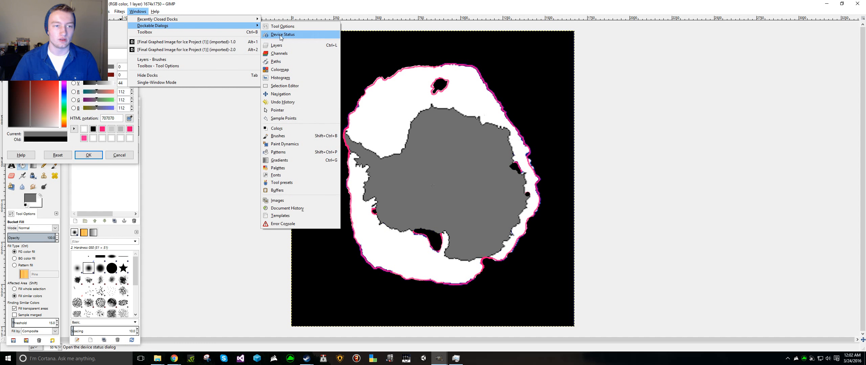
{"action": "left_click", "coordinate": [302, 78]}
{"action": "left_click_drag", "start_coordinate": [307, 33], "coordinate": [701, 34]}
{"action": "left_click_drag", "start_coordinate": [692, 221], "coordinate": [848, 293]}
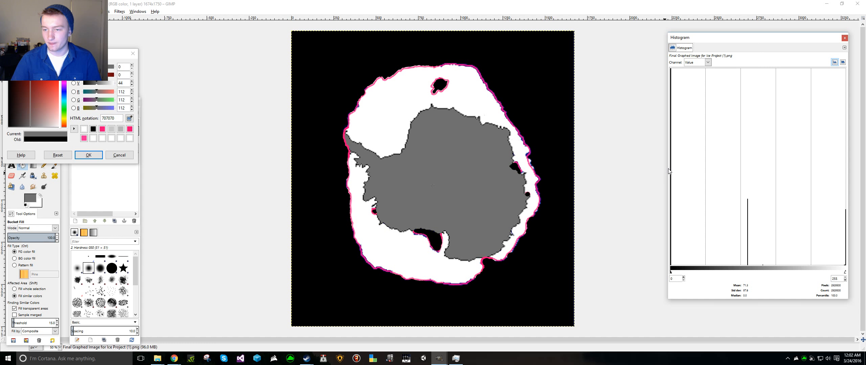
Widen the Histogram window and limit its value range to 108–117 around the grey peak.
{"action": "left_click_drag", "start_coordinate": [667, 168], "coordinate": [590, 171]}
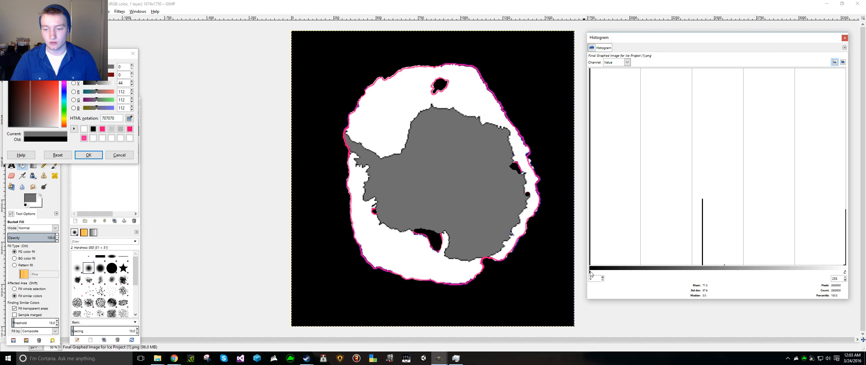
{"action": "left_click_drag", "start_coordinate": [590, 274], "coordinate": [699, 273]}
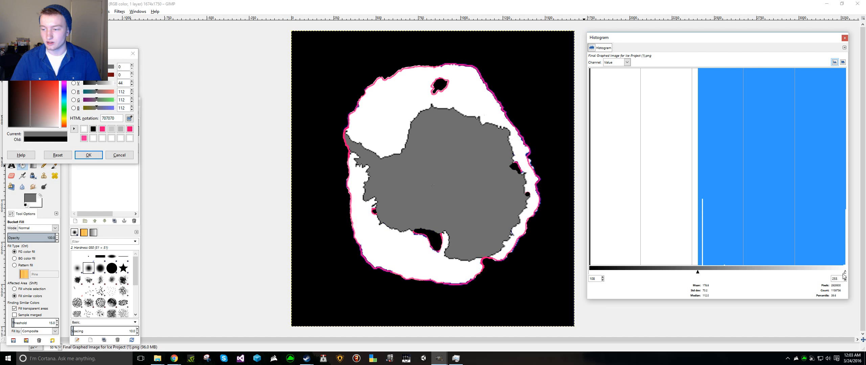
{"action": "left_click_drag", "start_coordinate": [845, 273], "coordinate": [707, 269]}
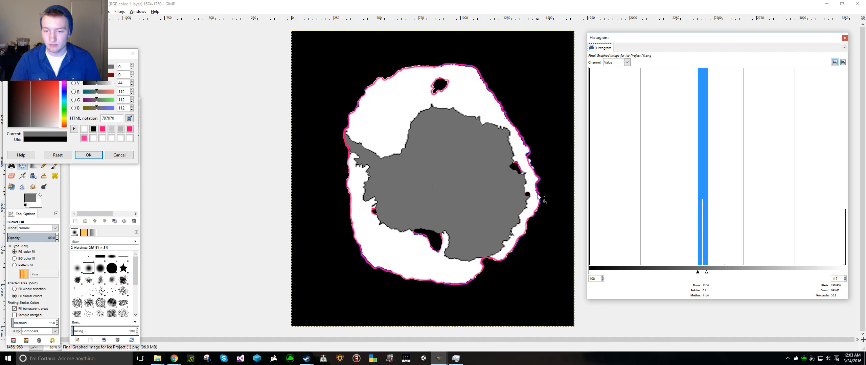
Resize and reposition the Histogram window into a tall, narrow shape that leaves most of the map uncovered.
{"action": "scroll", "coordinate": [504, 254], "scroll_direction": "up", "scroll_amount": 3}
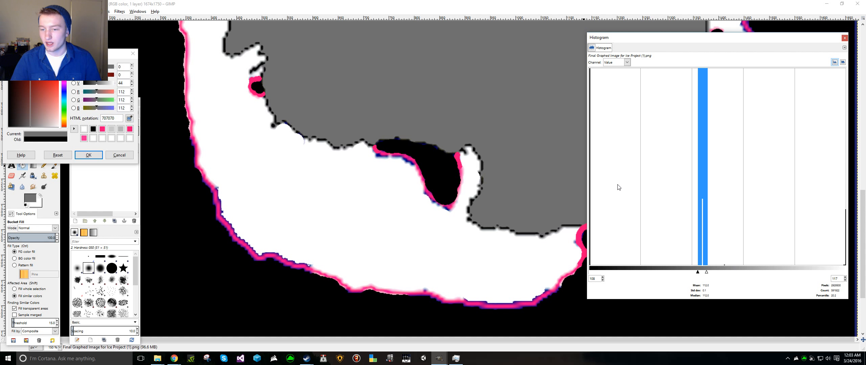
{"action": "left_click_drag", "start_coordinate": [586, 185], "coordinate": [248, 169]}
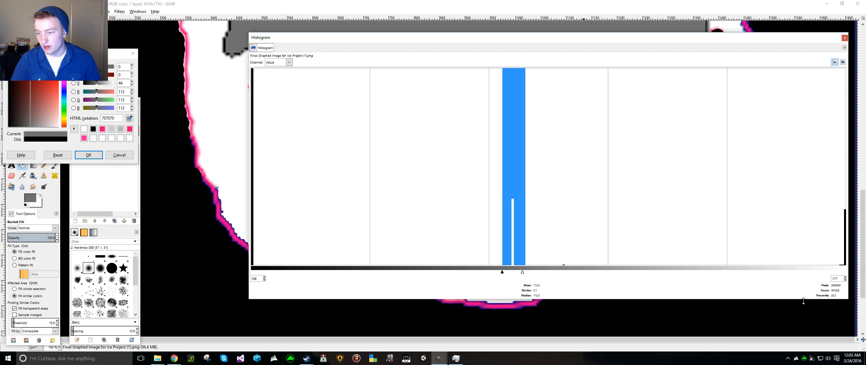
{"action": "left_click_drag", "start_coordinate": [803, 299], "coordinate": [804, 333]}
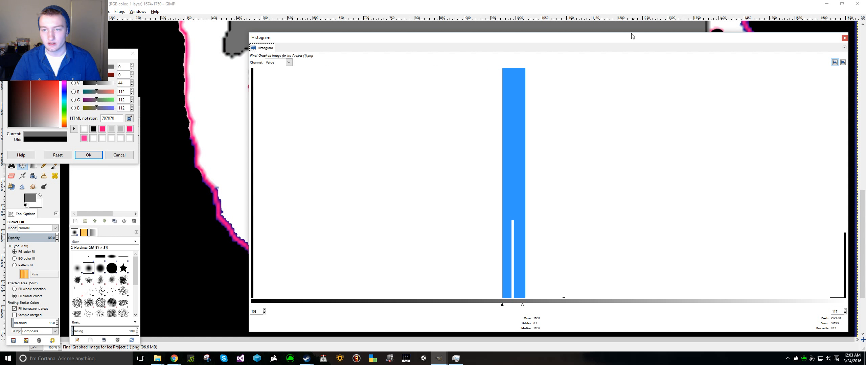
{"action": "left_click_drag", "start_coordinate": [632, 33], "coordinate": [626, 11]}
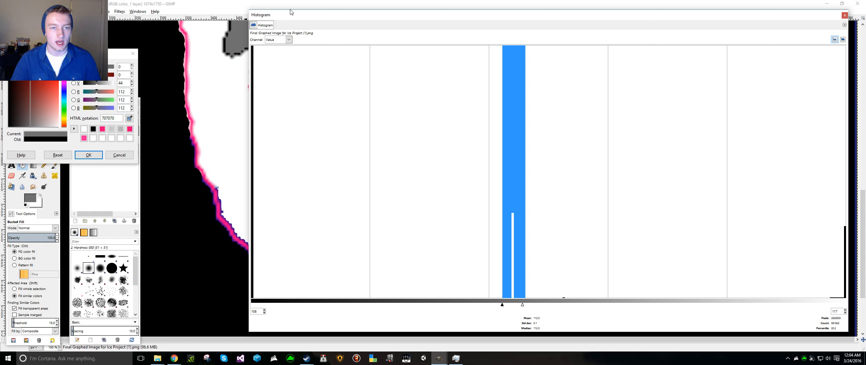
{"action": "left_click_drag", "start_coordinate": [291, 10], "coordinate": [292, 115]}
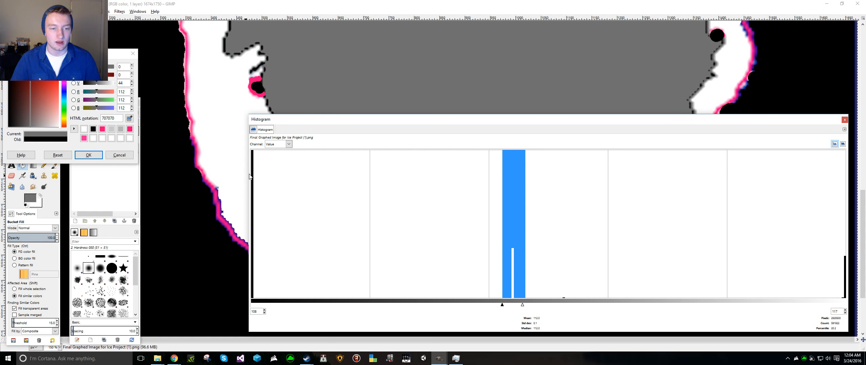
{"action": "left_click_drag", "start_coordinate": [247, 164], "coordinate": [617, 164]}
{"action": "left_click_drag", "start_coordinate": [682, 115], "coordinate": [695, 28]}
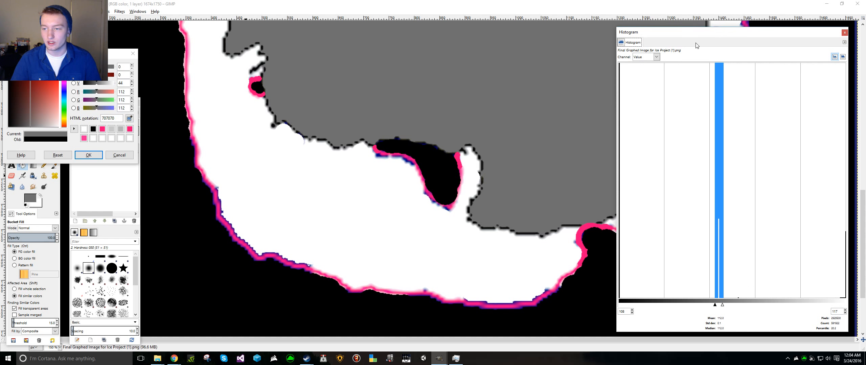
{"action": "scroll", "coordinate": [309, 170], "scroll_direction": "up", "scroll_amount": 5}
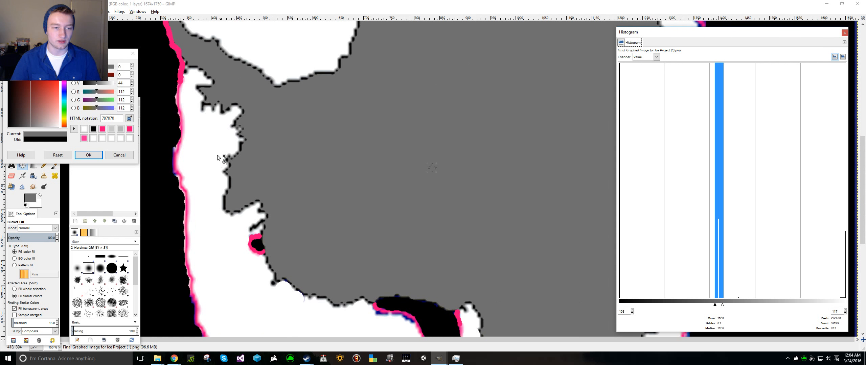
{"action": "scroll", "coordinate": [216, 154], "scroll_direction": "up", "scroll_amount": 4}
{"action": "scroll", "coordinate": [516, 145], "scroll_direction": "down", "scroll_amount": 2}
{"action": "scroll", "coordinate": [542, 152], "scroll_direction": "down", "scroll_amount": 3}
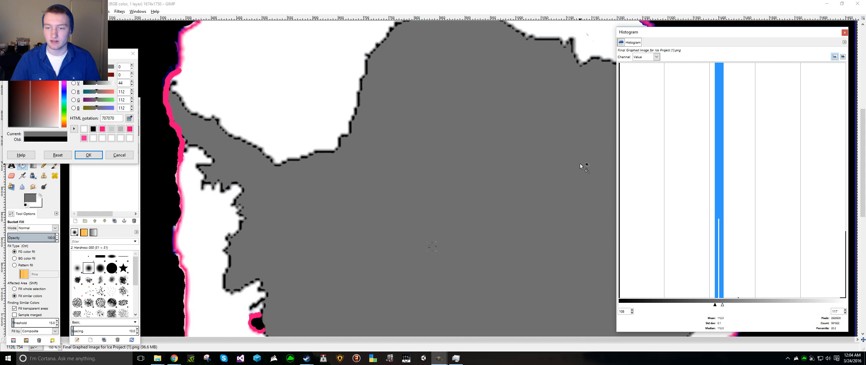
{"action": "scroll", "coordinate": [453, 148], "scroll_direction": "down", "scroll_amount": 3}
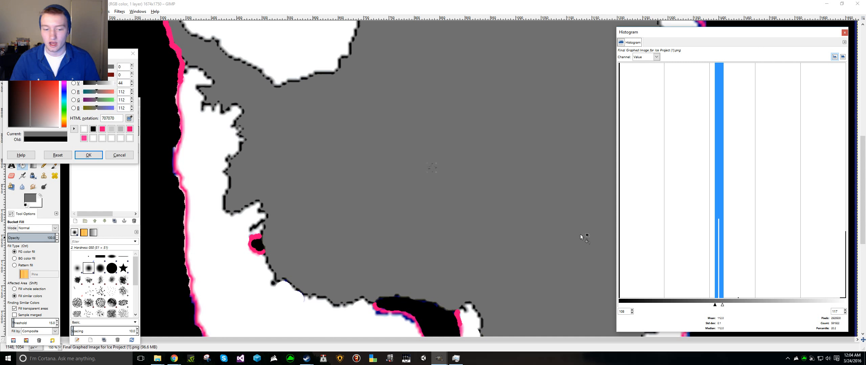
Open a blank Notepad document for recording the pixel counts.
{"action": "key", "text": "super"}
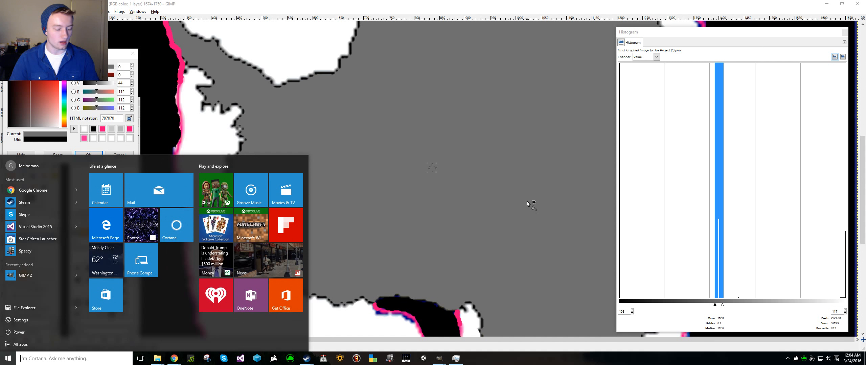
{"action": "left_click", "coordinate": [457, 173]}
{"action": "key", "text": "super+r"}
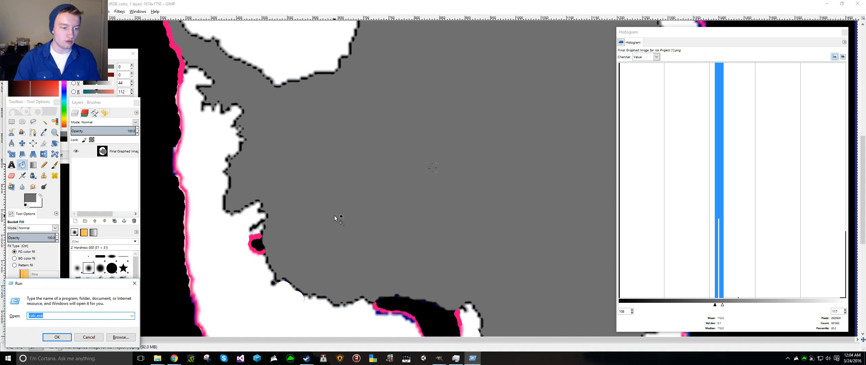
{"action": "key", "text": "Down"}
{"action": "key", "text": "Down"}
{"action": "key", "text": "Down"}
{"action": "key", "text": "Down"}
{"action": "key", "text": "Down"}
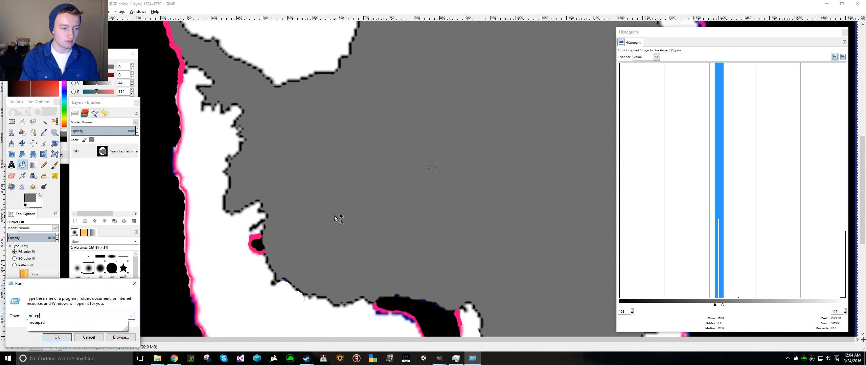
{"action": "key", "text": "Return"}
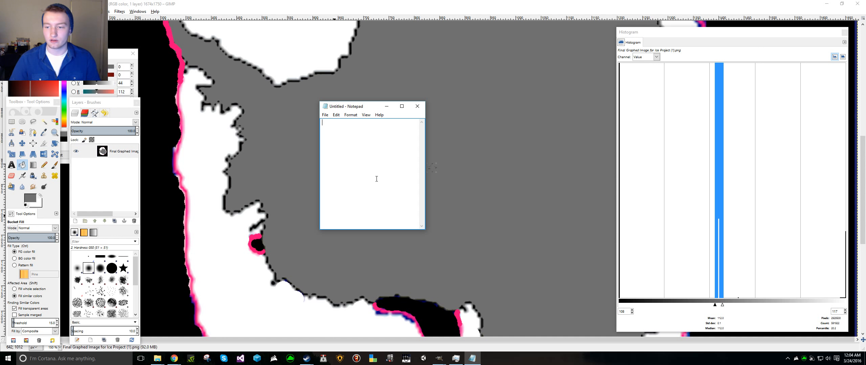
Enter a "Pixels:" heading in the note and record the grey pixel count below it as "Gray: 591922".
{"action": "type", "text": "Pixels"}
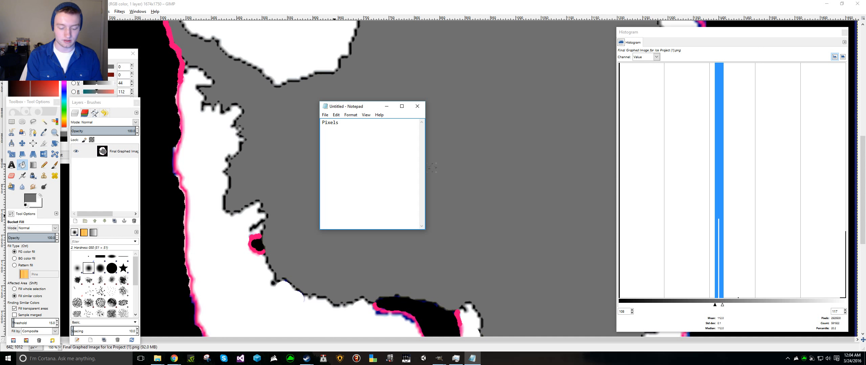
{"action": "type", "text": ": Gray"}
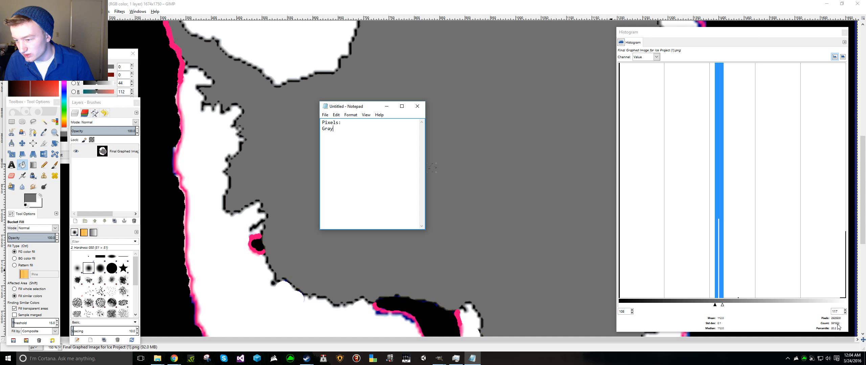
{"action": "type", "text": "::"}
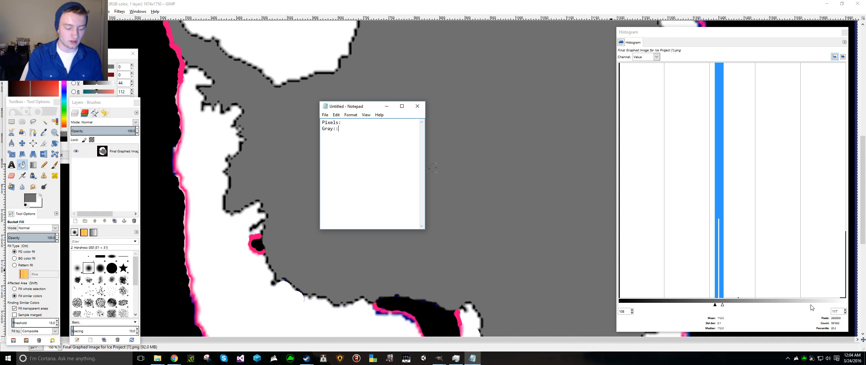
{"action": "type", "text": " 59"}
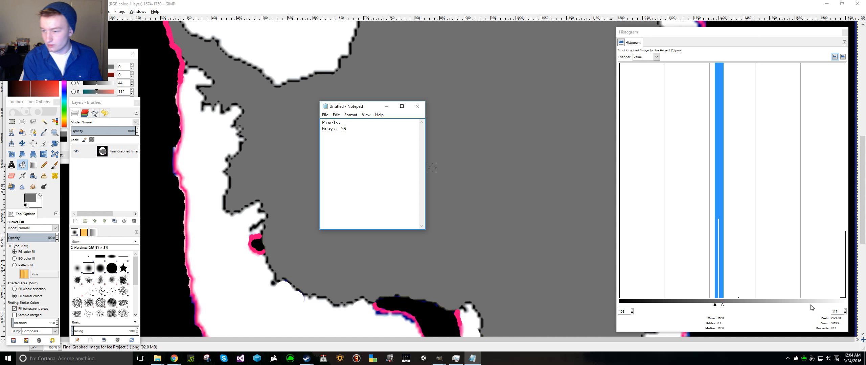
{"action": "type", "text": "1922"}
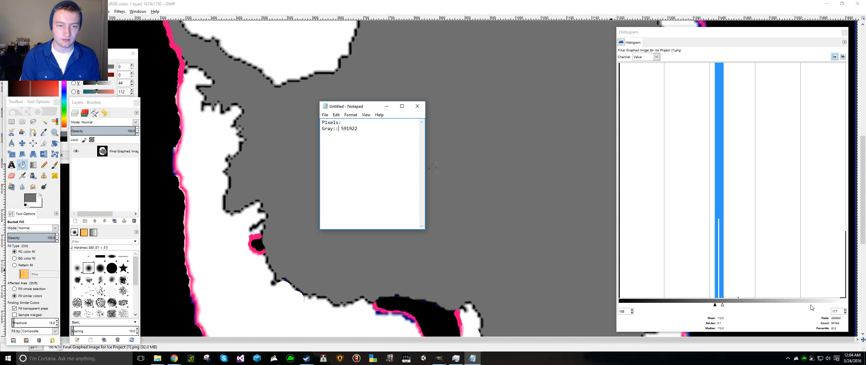
{"action": "key", "text": "Delete"}
Limit the Histogram's value range to 251–255 and record the white pixel count in the note as "White: 510146".
{"action": "type", "text": "W"}
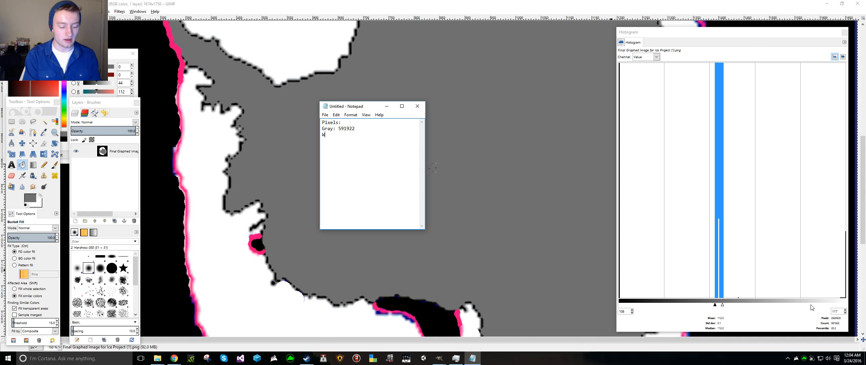
{"action": "type", "text": "hite:"}
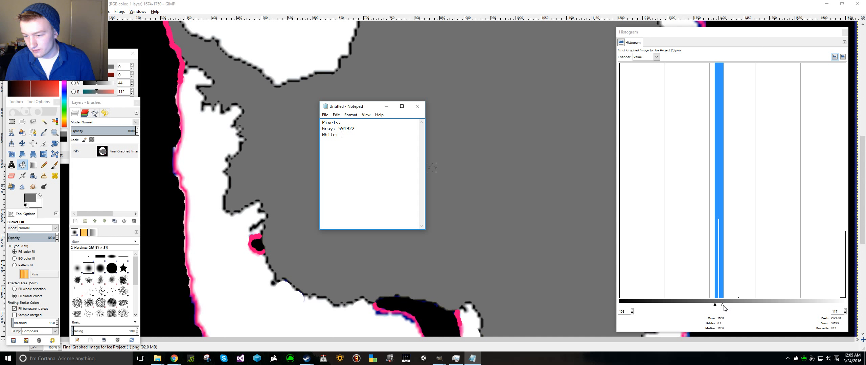
{"action": "left_click_drag", "start_coordinate": [723, 305], "coordinate": [845, 305]}
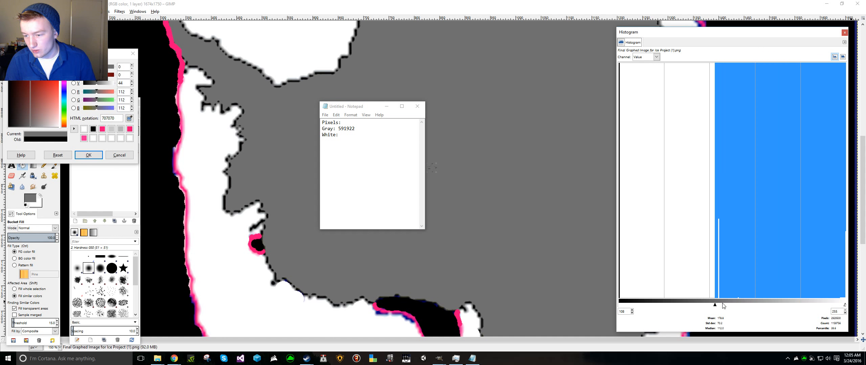
{"action": "left_click_drag", "start_coordinate": [716, 306], "coordinate": [843, 304]}
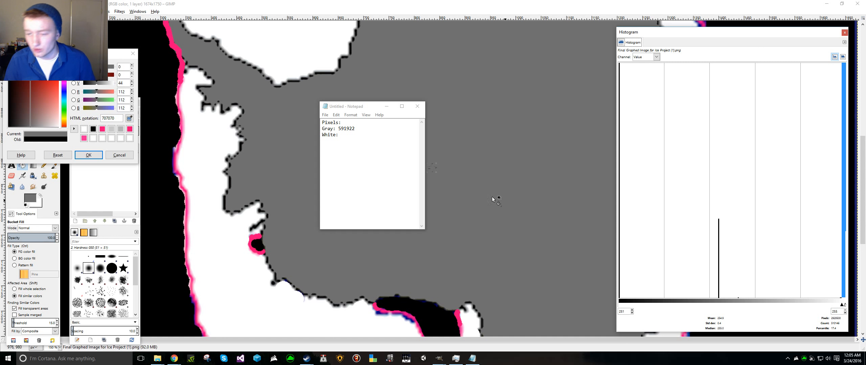
{"action": "left_click", "coordinate": [376, 136]}
{"action": "left_click", "coordinate": [376, 135]}
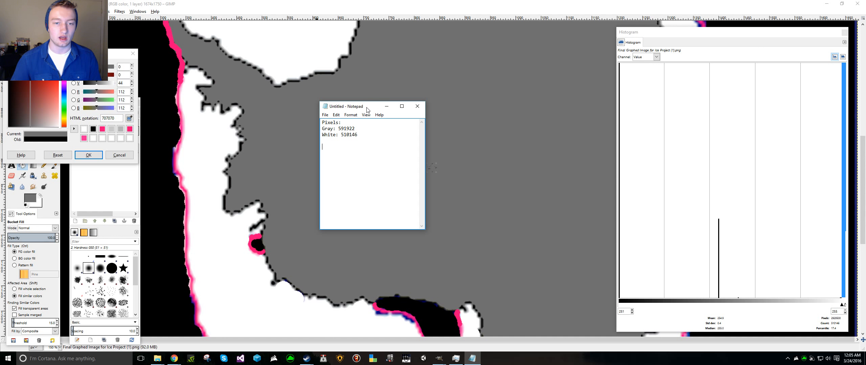
{"action": "left_click_drag", "start_coordinate": [369, 107], "coordinate": [358, 100]}
Switch to Chrome and search in a new tab for "how big is antarctica in square kilometers".
{"action": "left_click", "coordinate": [175, 361]}
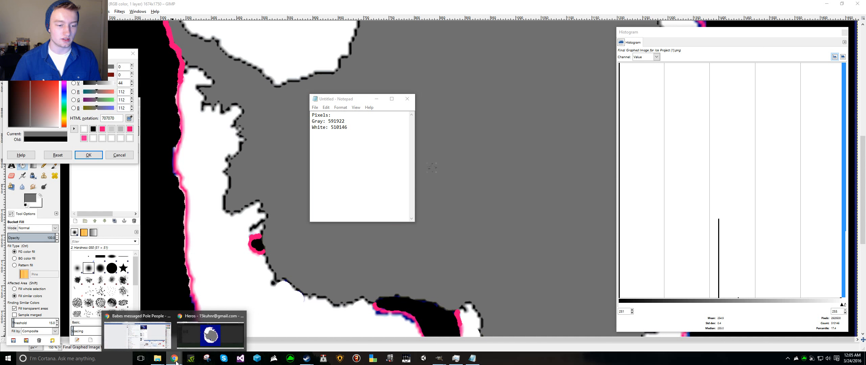
{"action": "left_click", "coordinate": [198, 340]}
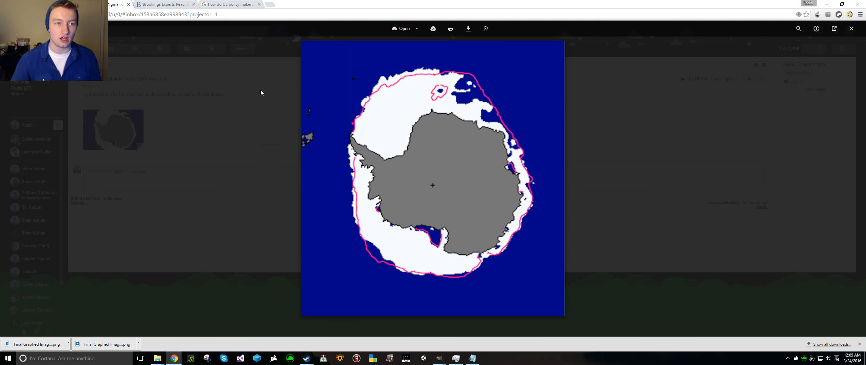
{"action": "left_click", "coordinate": [275, 4]}
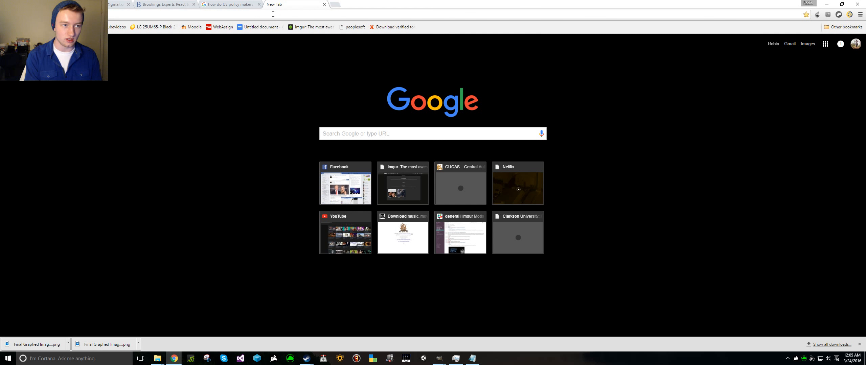
{"action": "left_click", "coordinate": [273, 14]}
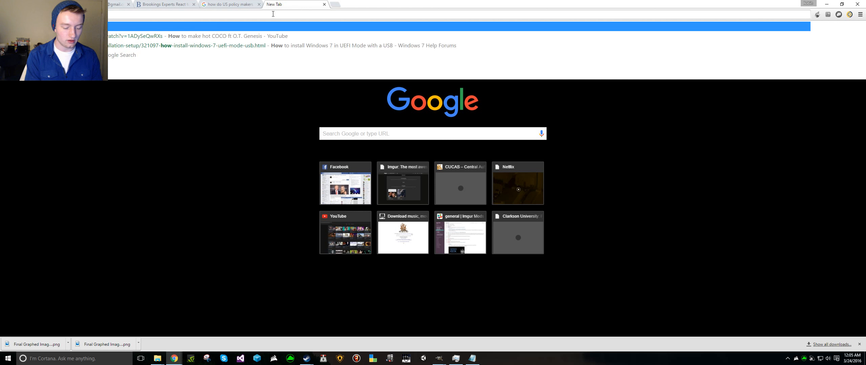
{"action": "type", "text": "how big is antarctica"}
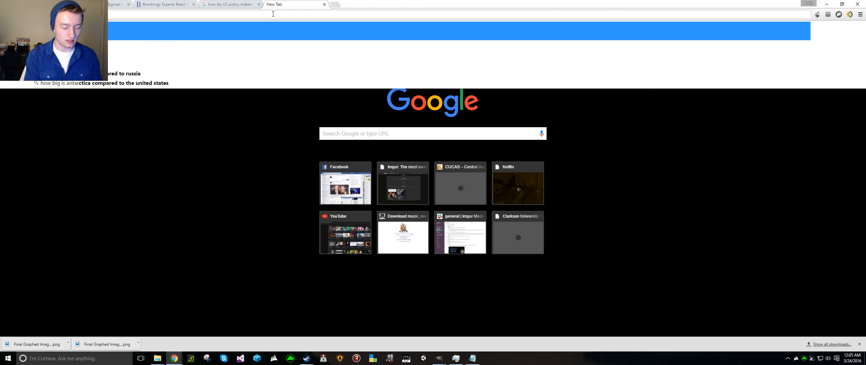
{"action": "type", "text": " in squa"}
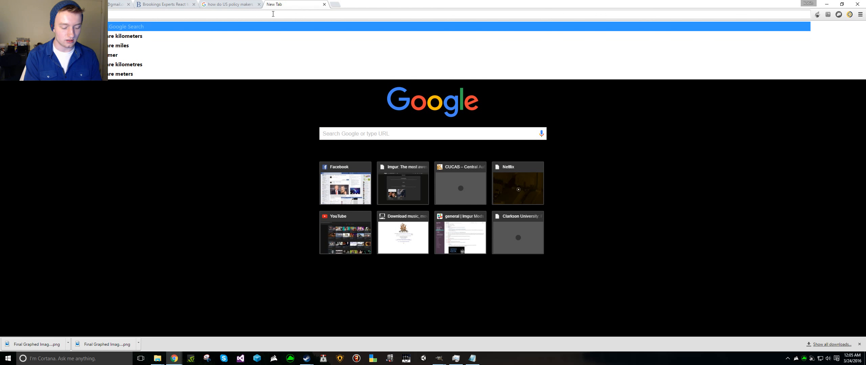
{"action": "type", "text": "re k"}
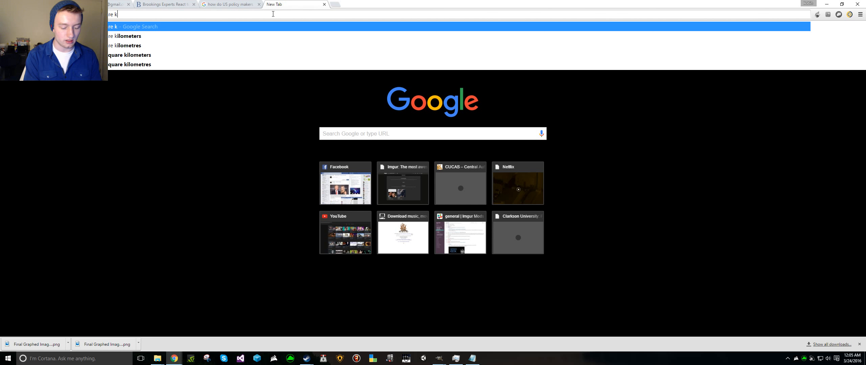
{"action": "type", "text": "ilometers"}
{"action": "key", "text": "Return"}
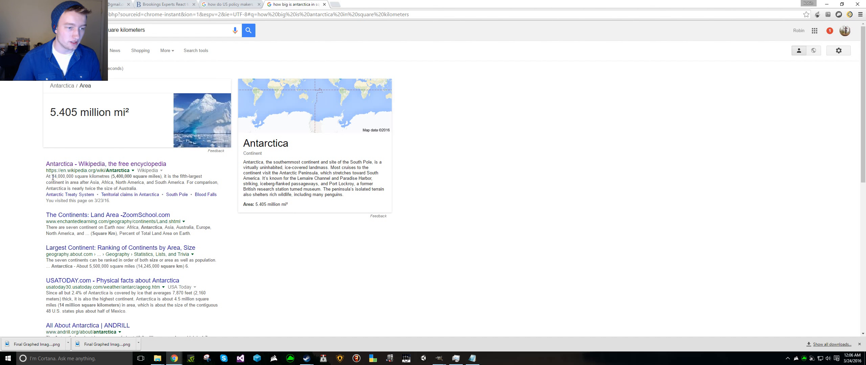
Record the continent's area from the Wikipedia result in the note as "Gray: 14000000" under a "Square Kilometers" heading.
{"action": "left_click_drag", "start_coordinate": [53, 176], "coordinate": [80, 177]}
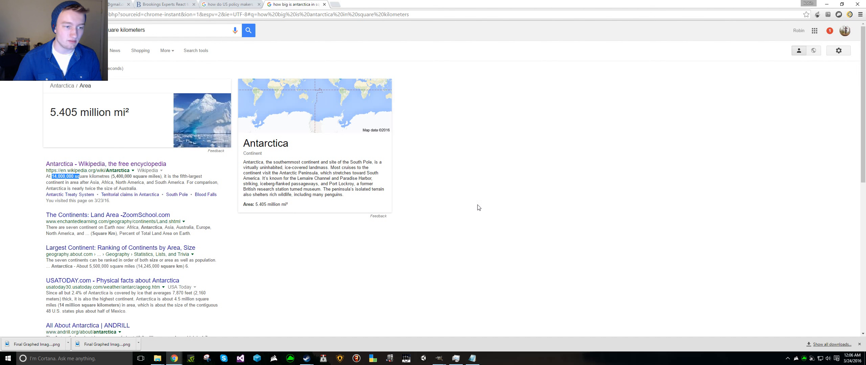
{"action": "left_click", "coordinate": [826, 4]}
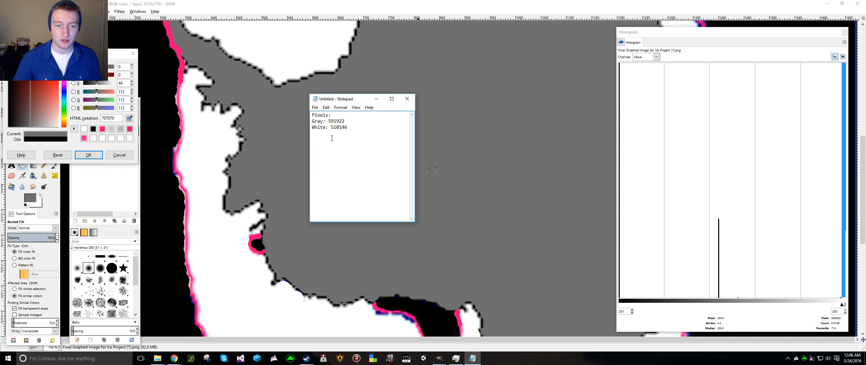
{"action": "type", "text": "Gray:"}
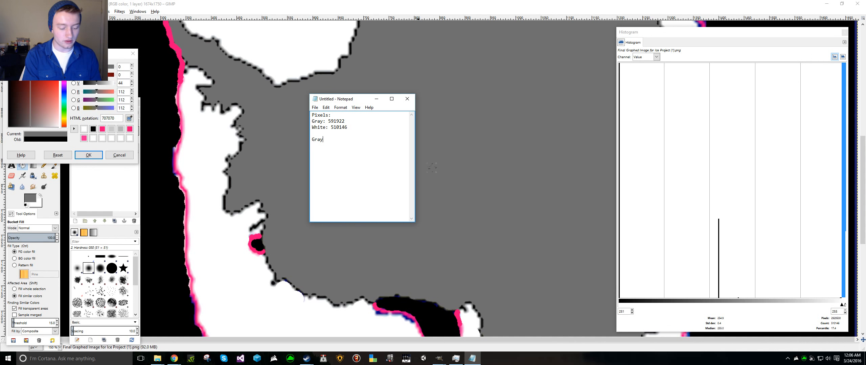
{"action": "key", "text": "BackSpace"}
{"action": "type", "text": ": 14000000"}
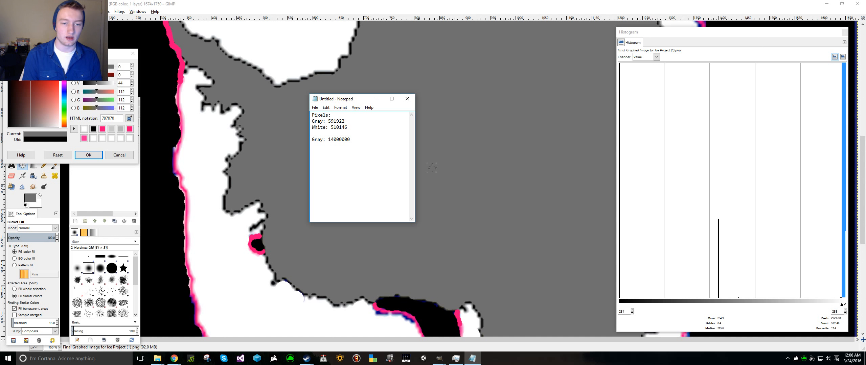
{"action": "key", "text": "Return"}
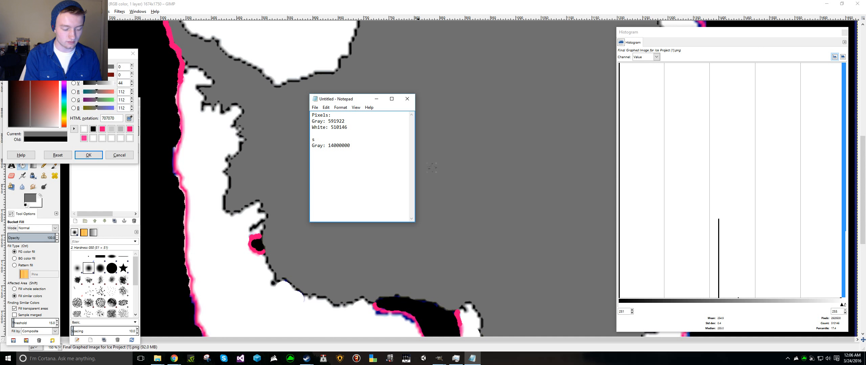
{"action": "type", "text": "Square Kilometers"}
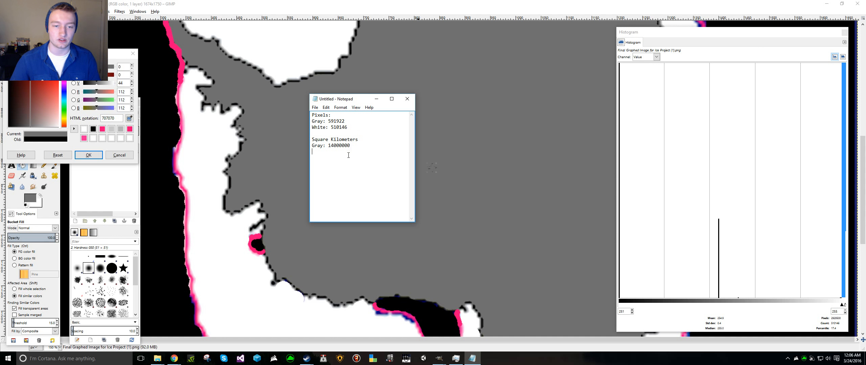
Add a "White:" label without a value below the grey square-kilometre figure.
{"action": "type", "text": "w"}
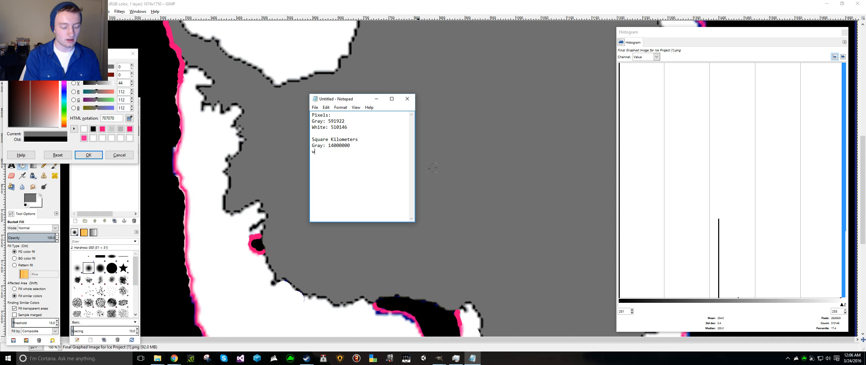
{"action": "type", "text": "hite"}
{"action": "key", "text": "BackSpace"}
{"action": "key", "text": "BackSpace"}
{"action": "key", "text": "BackSpace"}
{"action": "key", "text": "BackSpace"}
{"action": "key", "text": "BackSpace"}
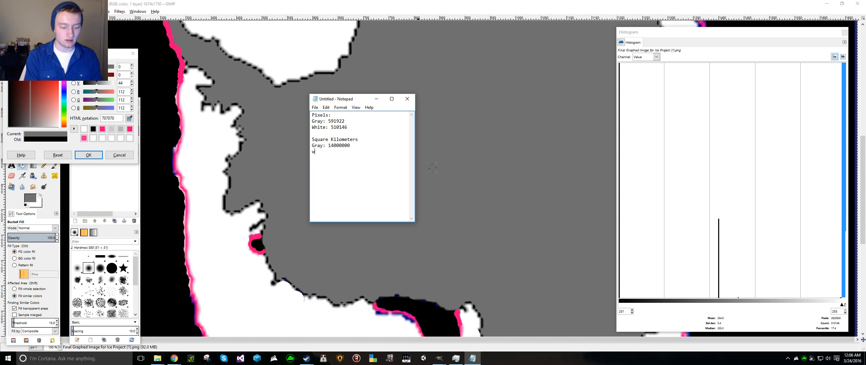
{"action": "type", "text": "White"}
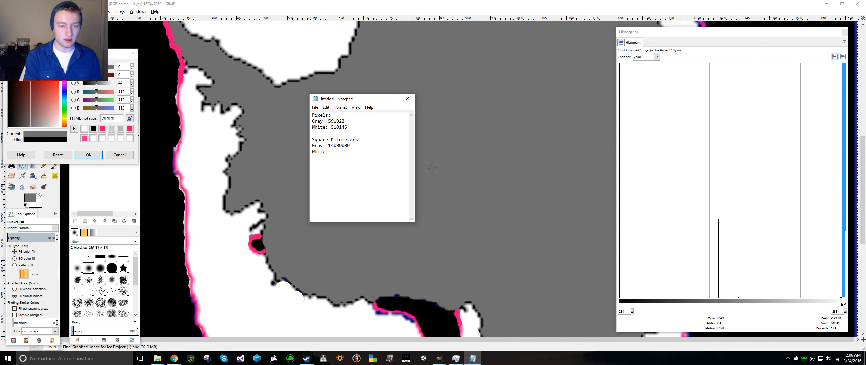
{"action": "type", "text": ":"}
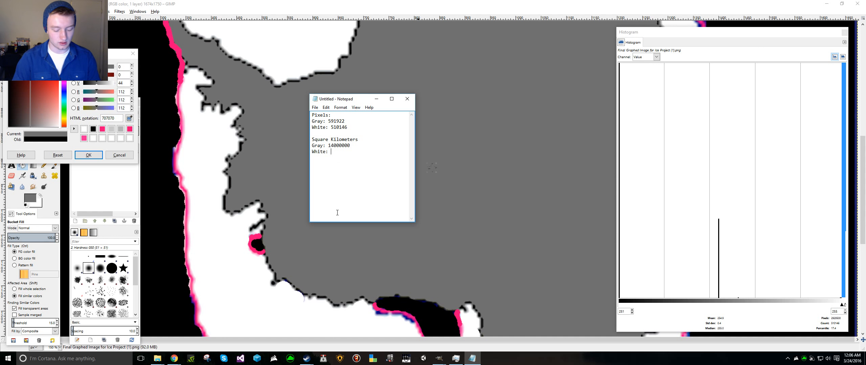
Open the Windows Calculator from the Run dialog.
{"action": "key", "text": "super+r"}
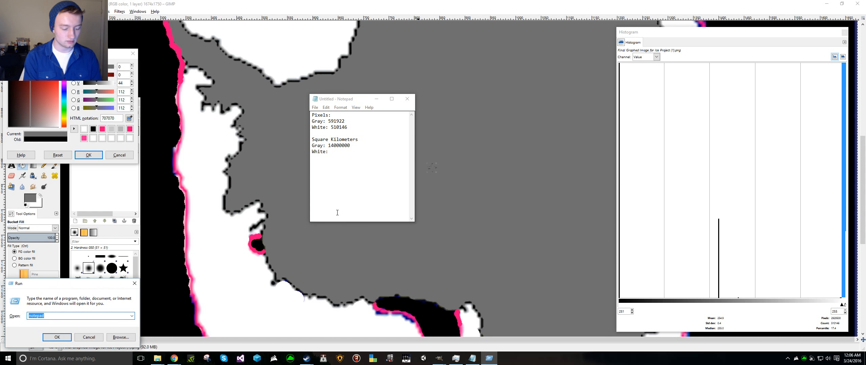
{"action": "type", "text": "cal"}
{"action": "key", "text": "Down"}
{"action": "key", "text": "Return"}
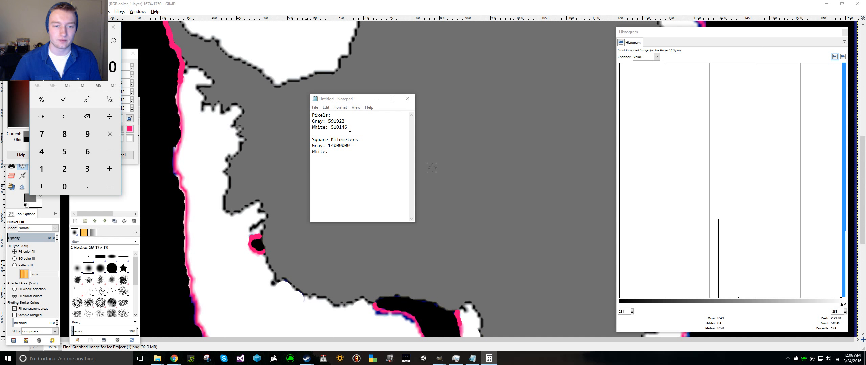
Compare the grey pixel count with the grey square-kilometre area in the note.
{"action": "left_click_drag", "start_coordinate": [329, 122], "coordinate": [344, 121]}
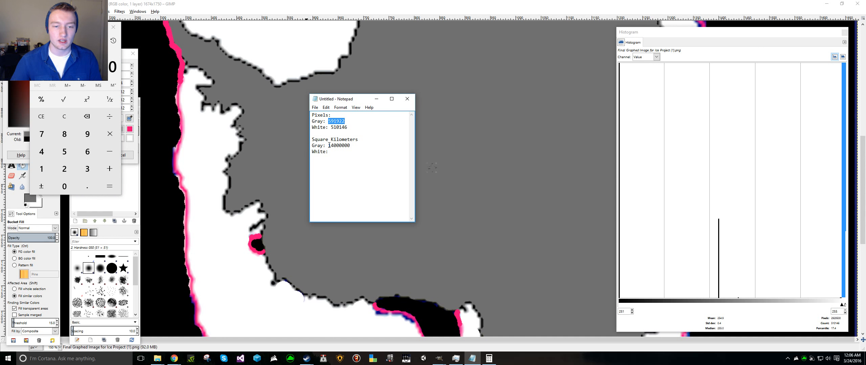
{"action": "left_click_drag", "start_coordinate": [328, 145], "coordinate": [350, 147]}
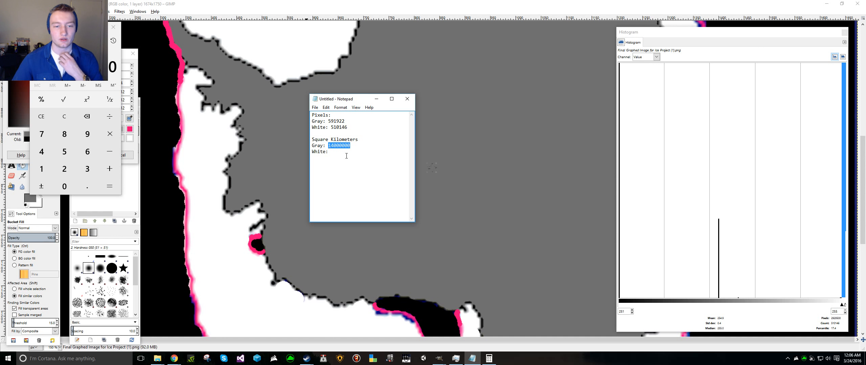
{"action": "left_click", "coordinate": [331, 132]}
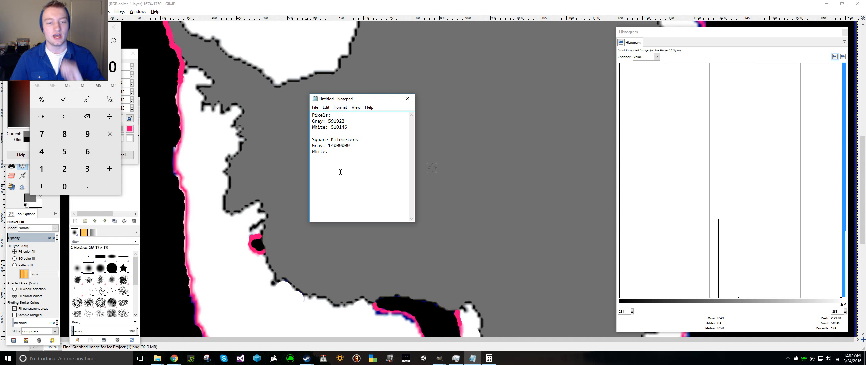
Write the conversion formula below the area figures in the note: "Pixels*" beside a dashed fraction of "Square Kilometers" over "Pixels".
{"action": "key", "text": "Return"}
{"action": "key", "text": "Return"}
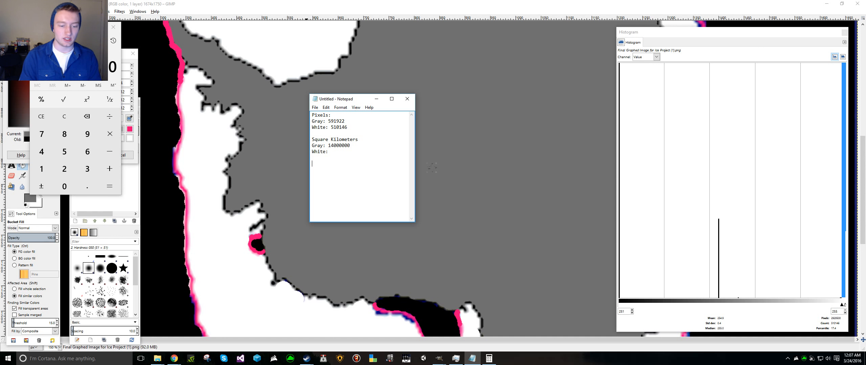
{"action": "type", "text": "Pi"}
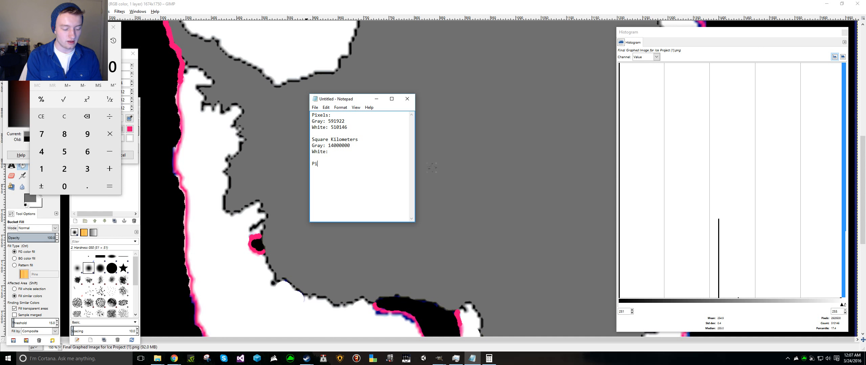
{"action": "type", "text": "xels*"}
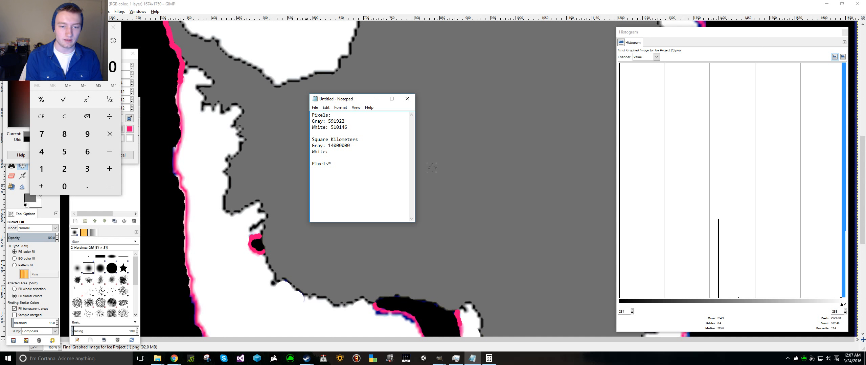
{"action": "key", "text": "Return"}
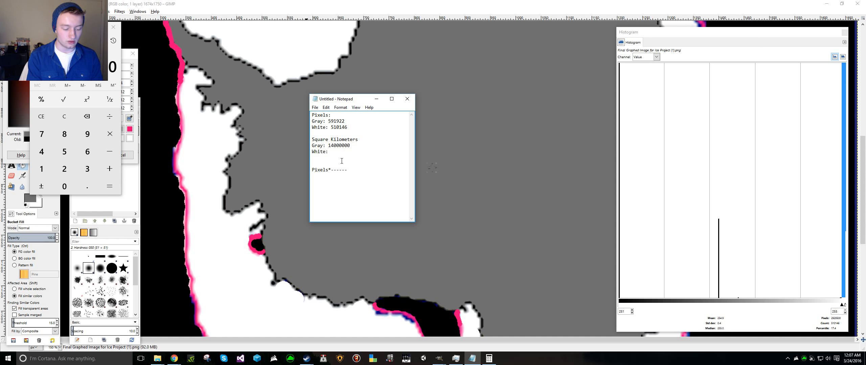
{"action": "type", "text": "Square Kilom"}
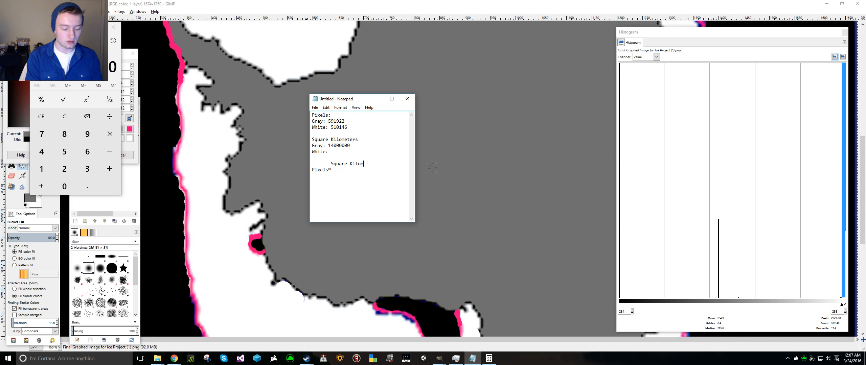
{"action": "type", "text": "eters"}
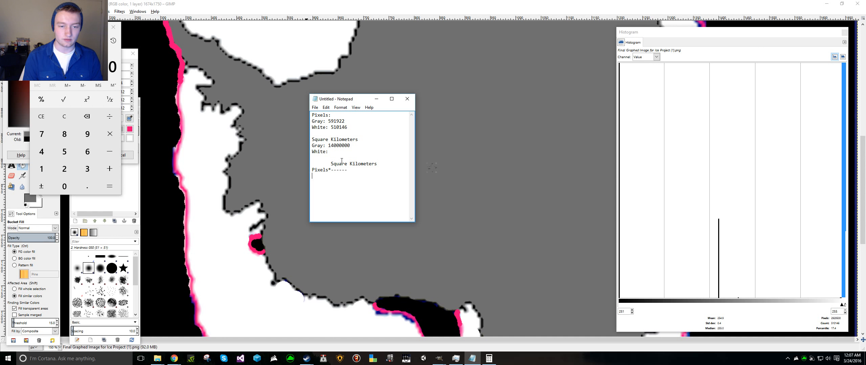
{"action": "key", "text": "BackSpace"}
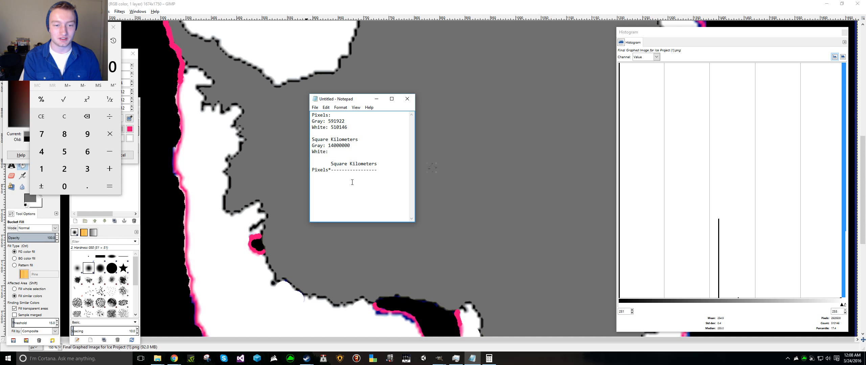
{"action": "type", "text": "Pixels"}
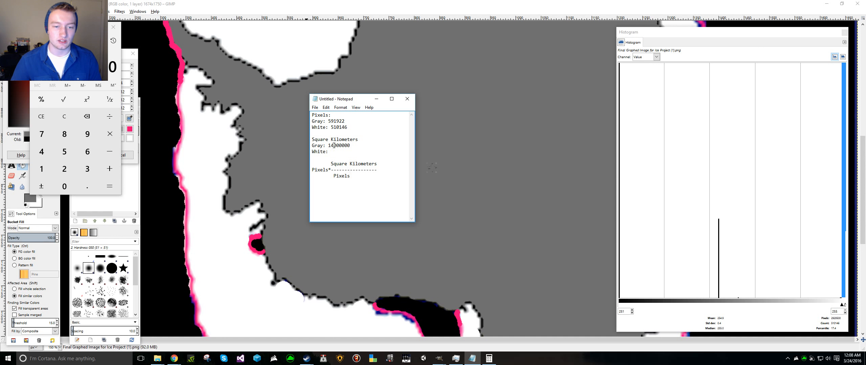
In Calculator, divide the grey area of 14000000 by the grey pixel count, 591922, copied from the note.
{"action": "left_click", "coordinate": [113, 76]}
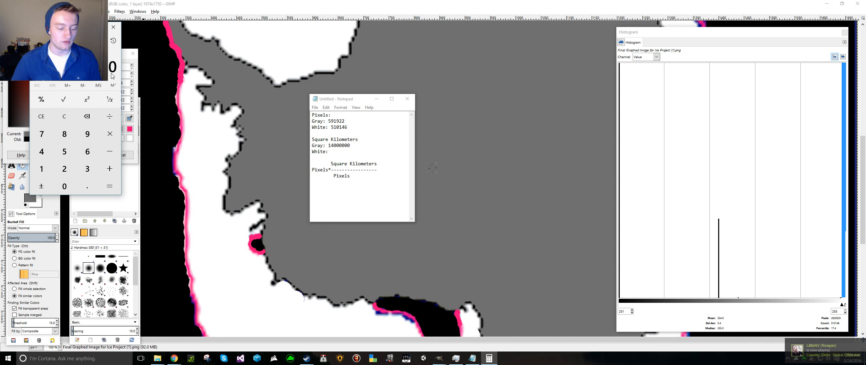
{"action": "key", "text": "4"}
{"action": "key", "text": "0"}
{"action": "key", "text": "0"}
{"action": "key", "text": "0"}
{"action": "key", "text": "0"}
{"action": "key", "text": "0"}
{"action": "key", "text": "0"}
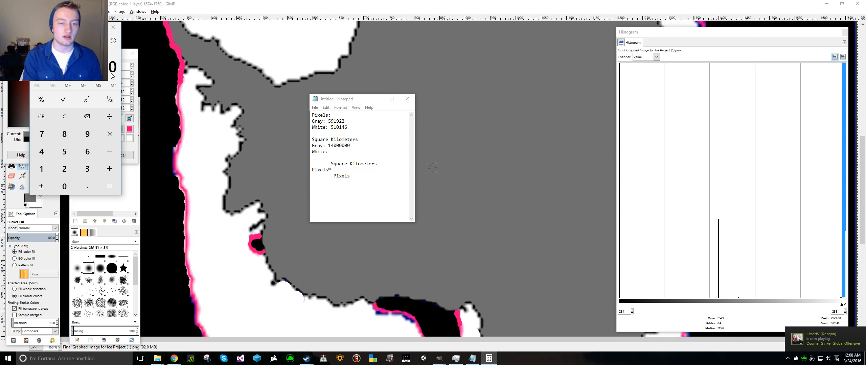
{"action": "key", "text": "slash"}
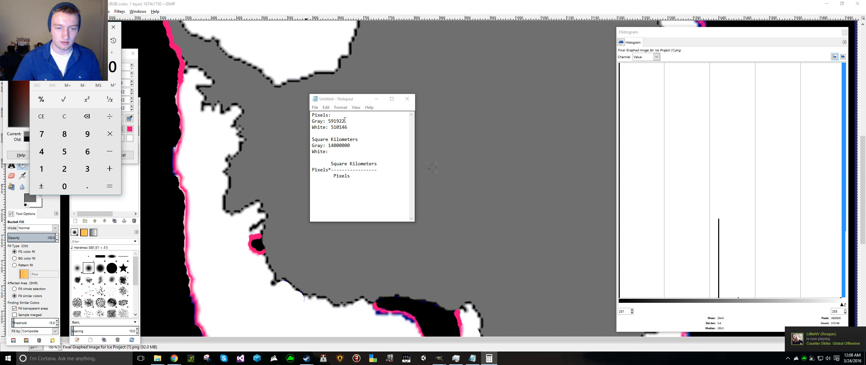
{"action": "left_click_drag", "start_coordinate": [344, 121], "coordinate": [328, 121]}
{"action": "key", "text": "ctrl+c"}
{"action": "left_click", "coordinate": [120, 44]}
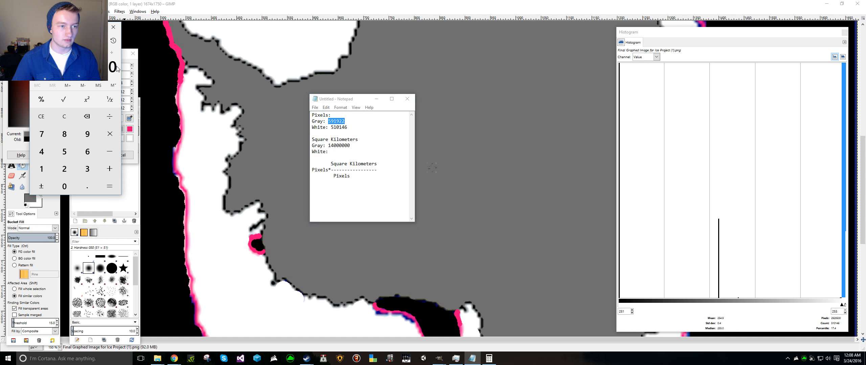
{"action": "key", "text": "ctrl+v"}
{"action": "left_click", "coordinate": [109, 187]}
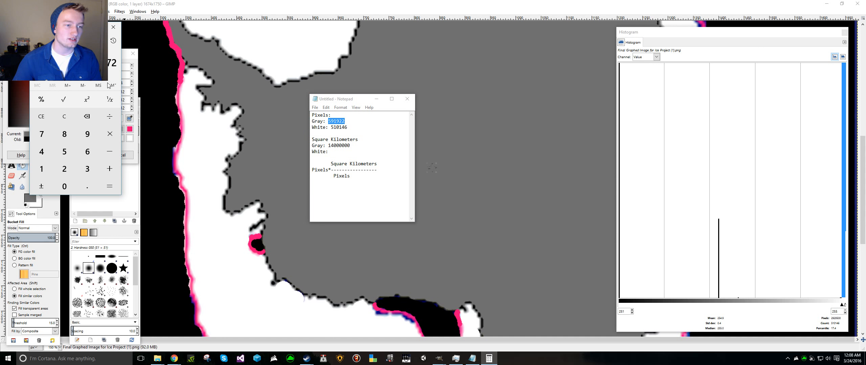
Record the conversion factor below the formula in the note as "23.651764 kilometers per pixel".
{"action": "left_click", "coordinate": [332, 195]}
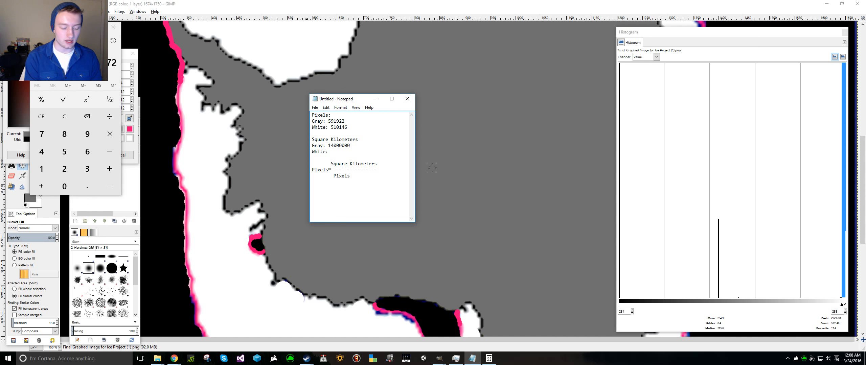
{"action": "type", "text": "23"}
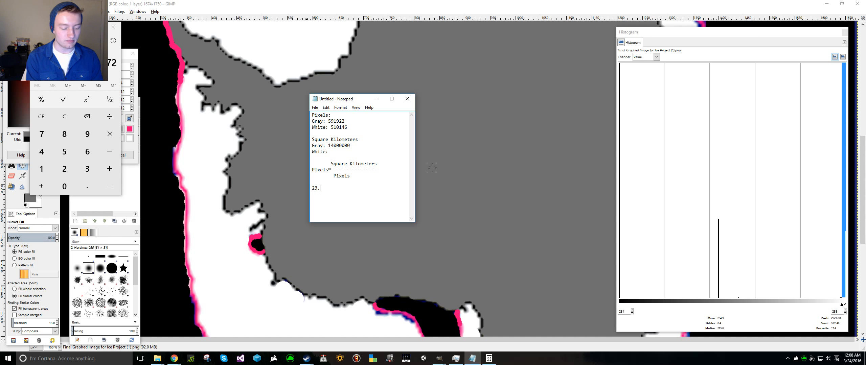
{"action": "type", "text": ".65"}
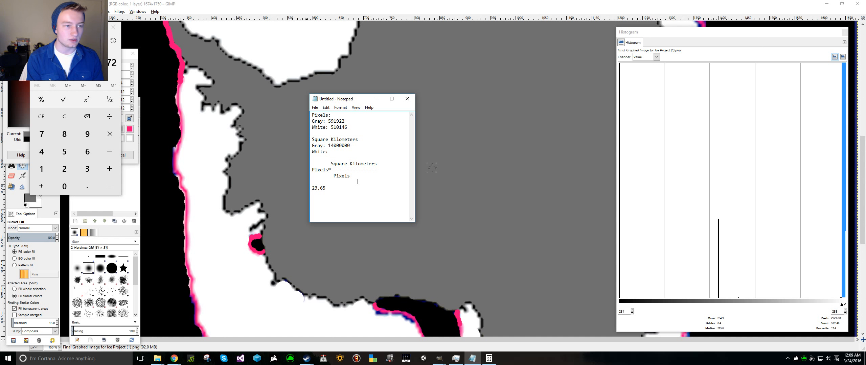
{"action": "type", "text": "17"}
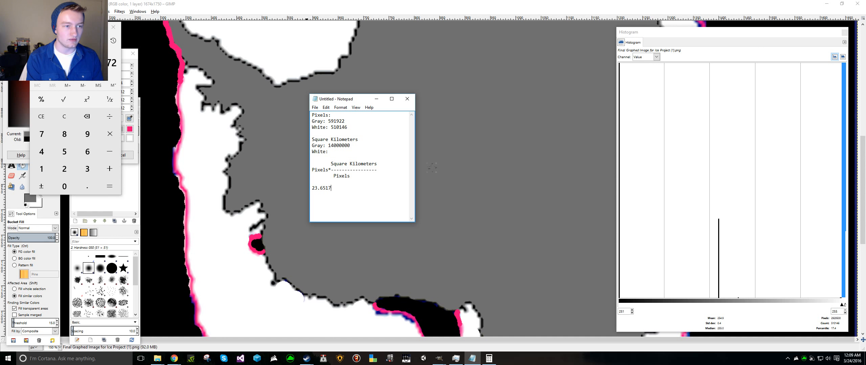
{"action": "type", "text": "64"}
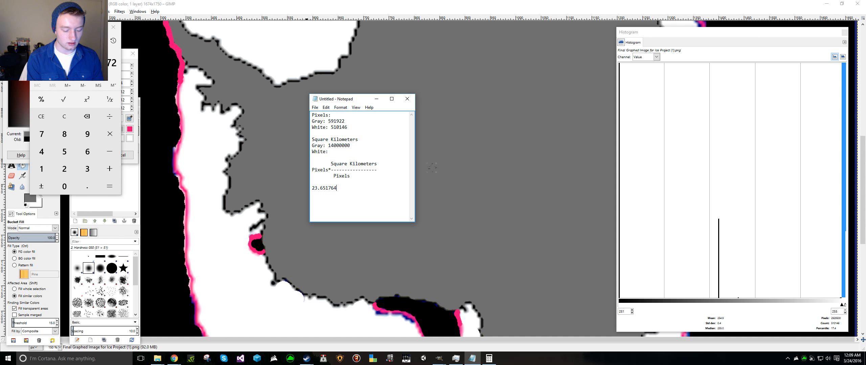
{"action": "type", "text": " kilomet"}
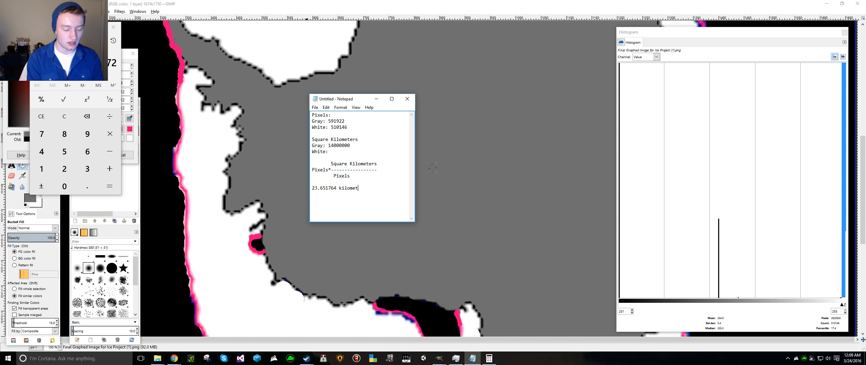
{"action": "type", "text": "ers per pixel"}
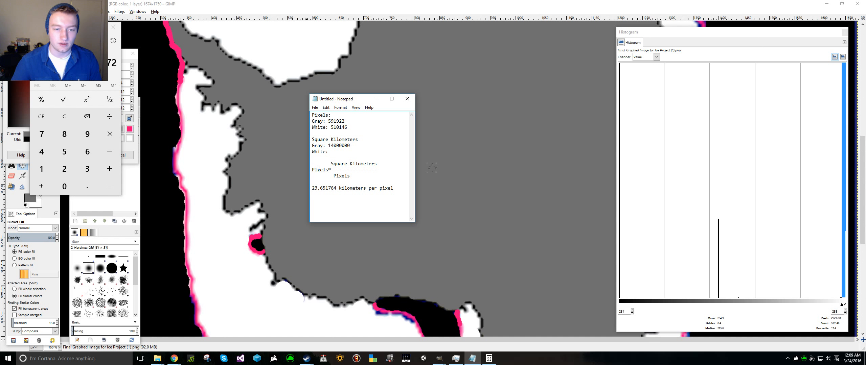
Recall the area-per-pixel result from Calculator's history and multiply it by the white pixel count, 510146, copied from the note.
{"action": "left_click_drag", "start_coordinate": [332, 127], "coordinate": [348, 126]}
{"action": "key", "text": "ctrl+c"}
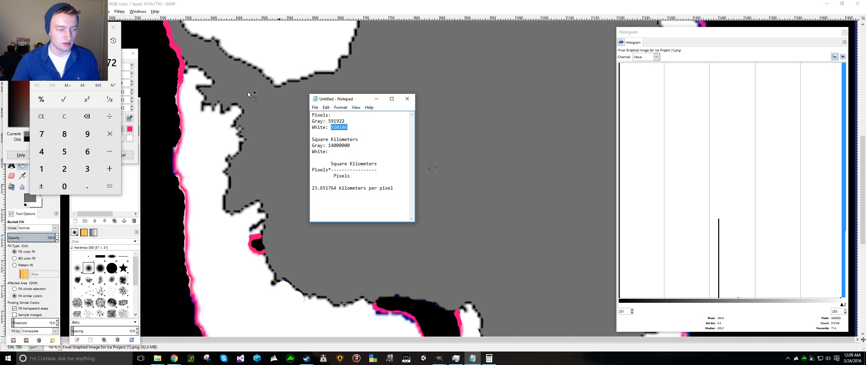
{"action": "left_click", "coordinate": [109, 71]}
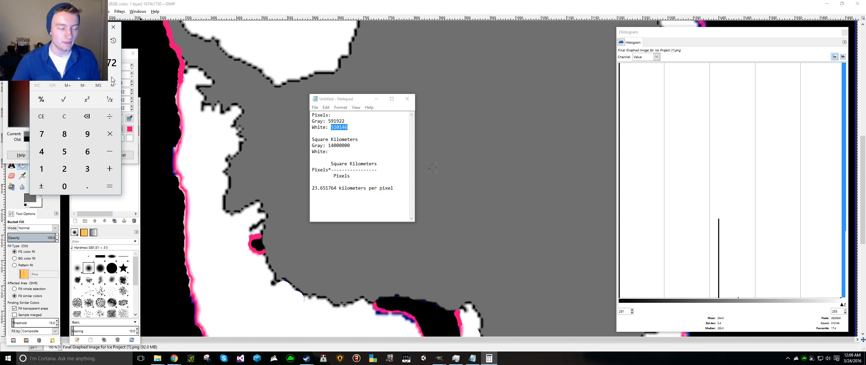
{"action": "key", "text": "ctrl+v"}
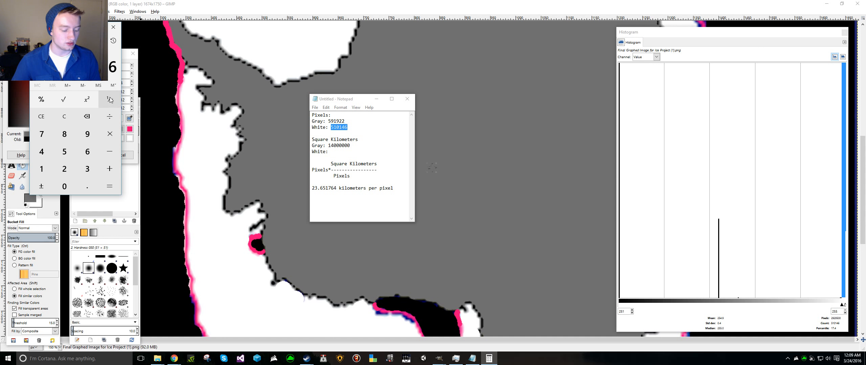
{"action": "left_click", "coordinate": [113, 41]}
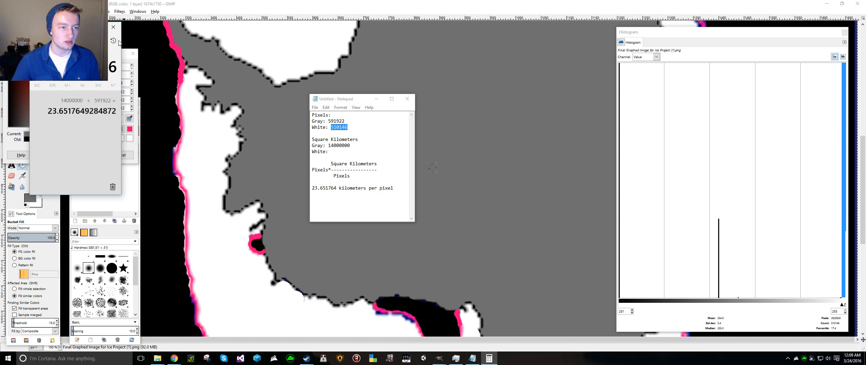
{"action": "left_click", "coordinate": [88, 105]}
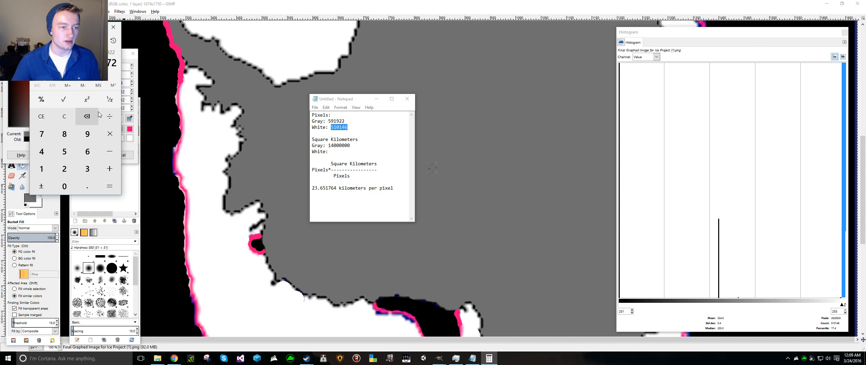
{"action": "left_click", "coordinate": [108, 132]}
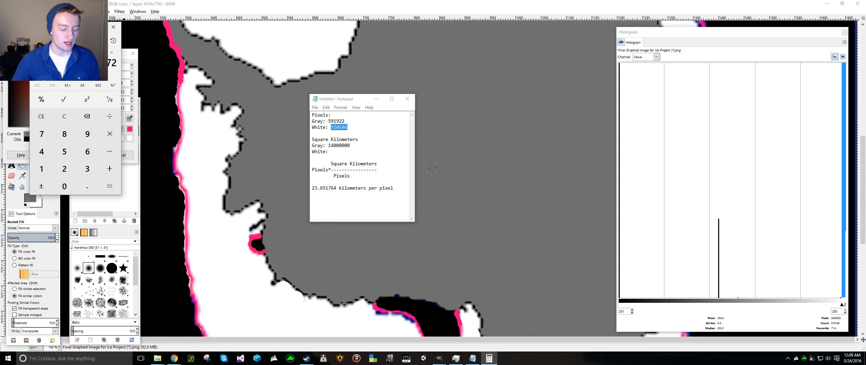
{"action": "key", "text": "ctrl+v"}
{"action": "key", "text": "Return"}
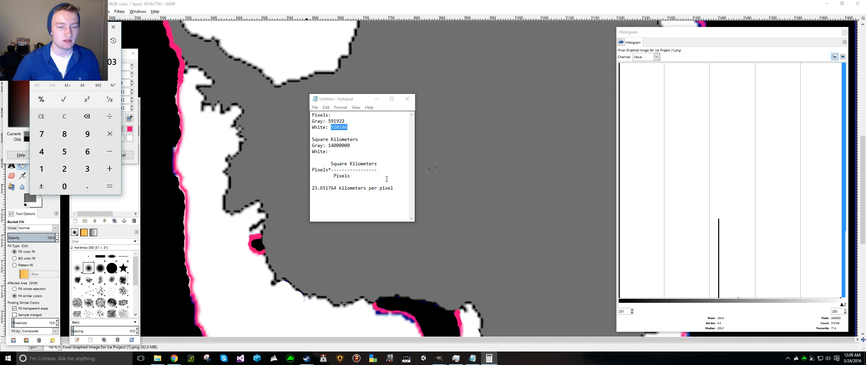
Enter 12065853 as the "White:" value under the "Square Kilometers" heading in the note.
{"action": "left_click", "coordinate": [349, 154]}
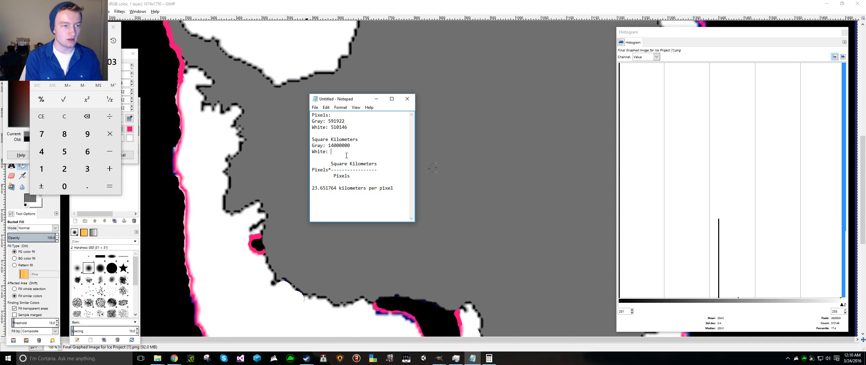
{"action": "type", "text": "12"}
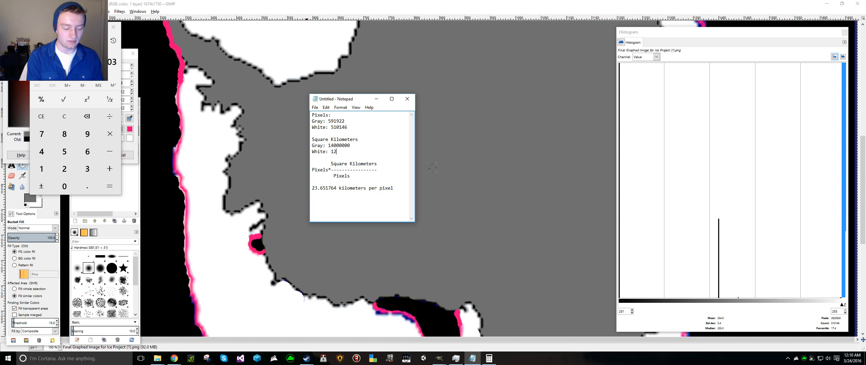
{"action": "type", "text": ".65"}
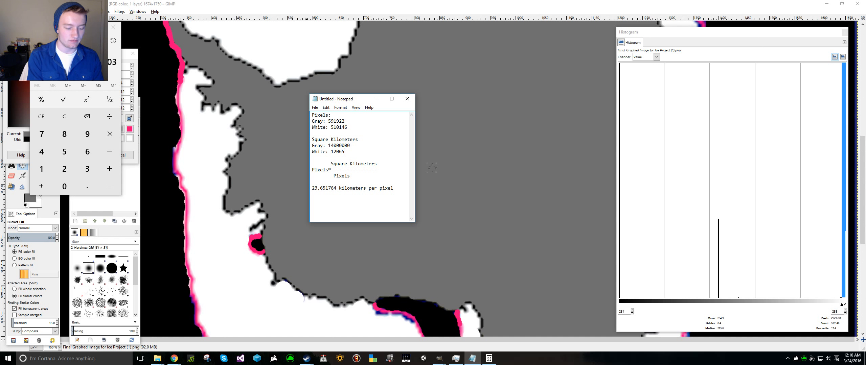
{"action": "type", "text": "85"}
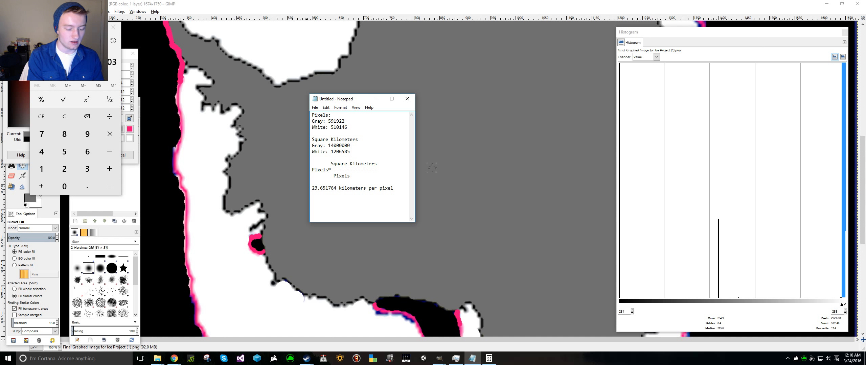
{"action": "type", "text": "3"}
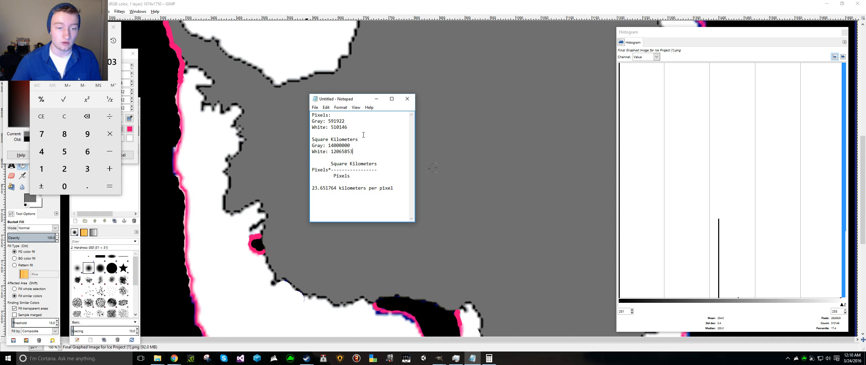
Add a "Ratio:" line below the white value in both the "Pixels" and "Square Kilometers" sections of the note.
{"action": "key", "text": "Return"}
{"action": "key", "text": "Return"}
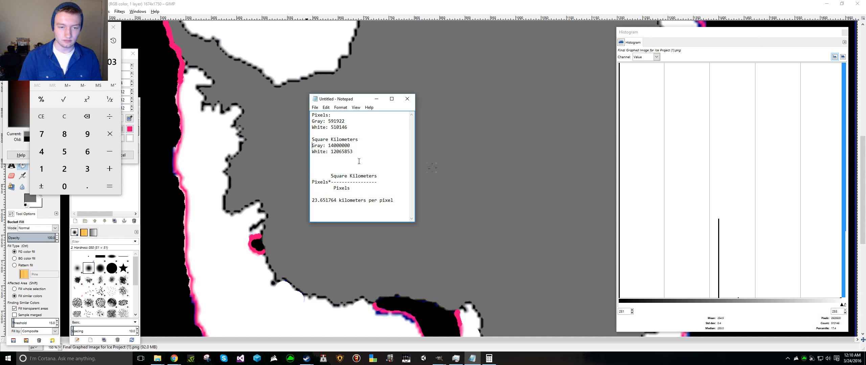
{"action": "key", "text": "Return"}
{"action": "type", "text": "Ratio:"}
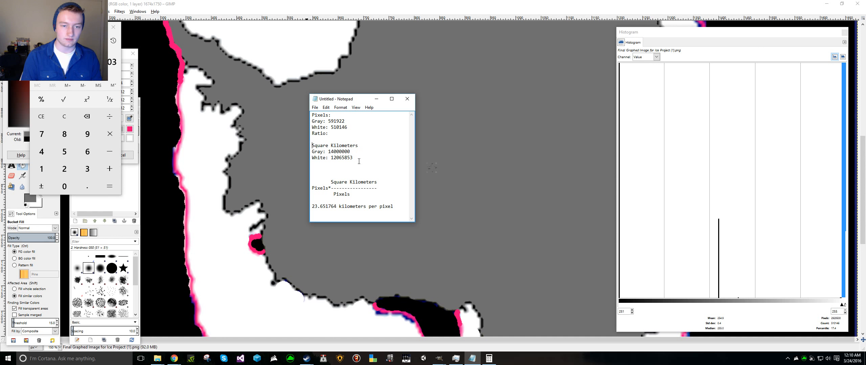
{"action": "type", "text": "Rati"}
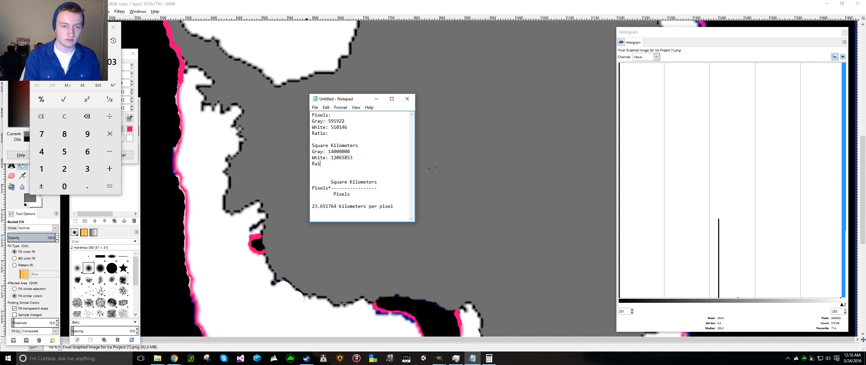
{"action": "type", "text": "o:"}
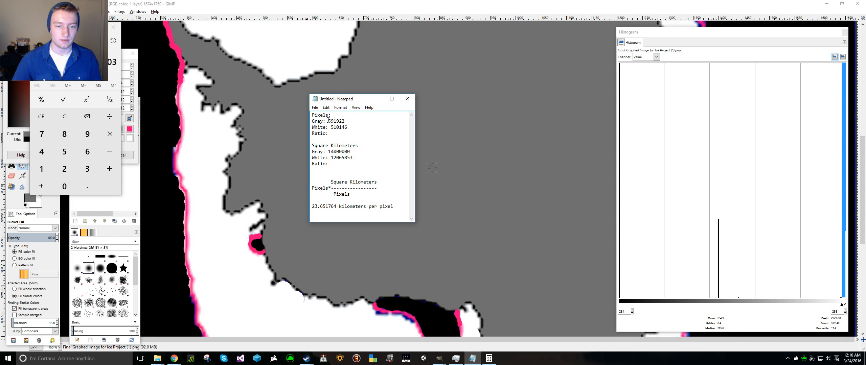
In Calculator, divide the grey pixel count, 591922, by the white pixel count, 510146, copying both from the note.
{"action": "left_click_drag", "start_coordinate": [328, 120], "coordinate": [344, 122]}
{"action": "key", "text": "ctrl+c"}
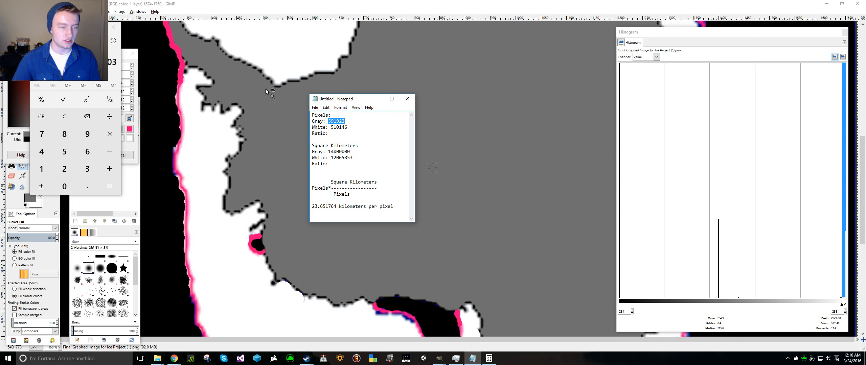
{"action": "left_click", "coordinate": [98, 61]}
{"action": "key", "text": "ctrl+v"}
{"action": "left_click", "coordinate": [110, 117]}
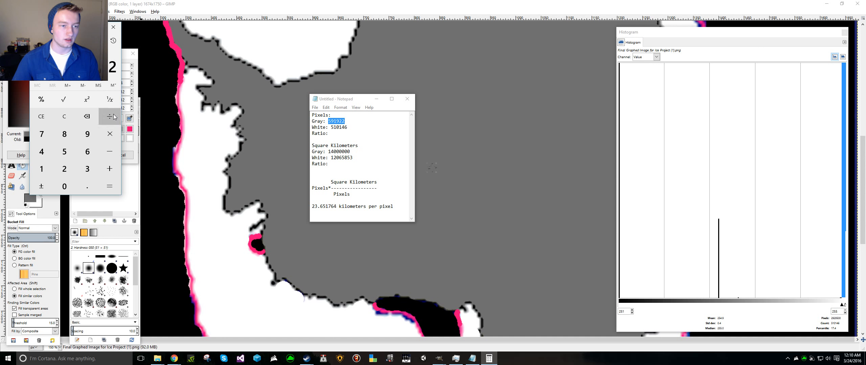
{"action": "left_click_drag", "start_coordinate": [330, 127], "coordinate": [349, 129]}
{"action": "key", "text": "ctrl+c"}
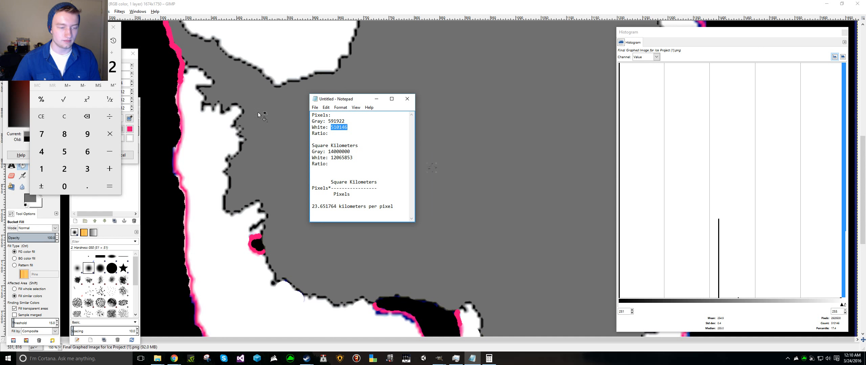
{"action": "left_click", "coordinate": [115, 71]}
{"action": "key", "text": "ctrl+v"}
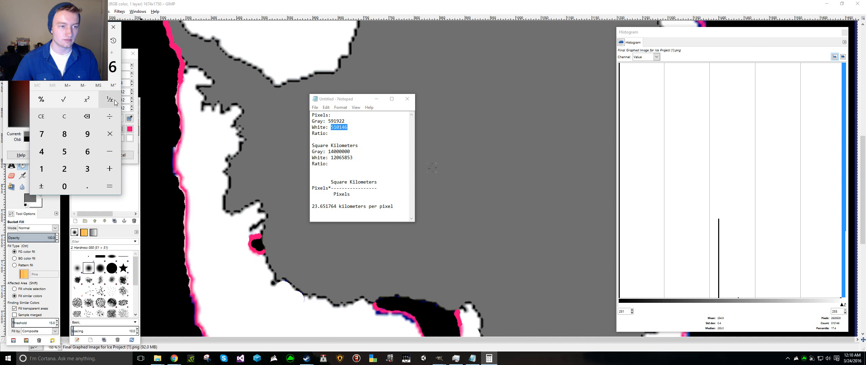
{"action": "left_click", "coordinate": [109, 187]}
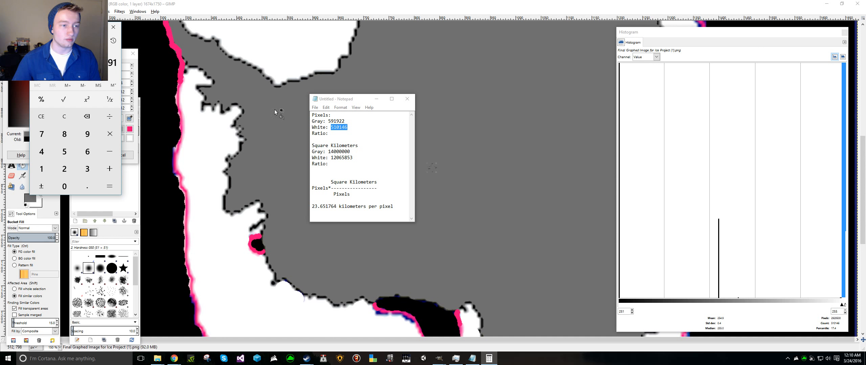
Enter 1.16 as the "Ratio:" value in the note's "Pixels" section, with a space after the colon.
{"action": "left_click", "coordinate": [337, 137]}
{"action": "type", "text": "1.16"}
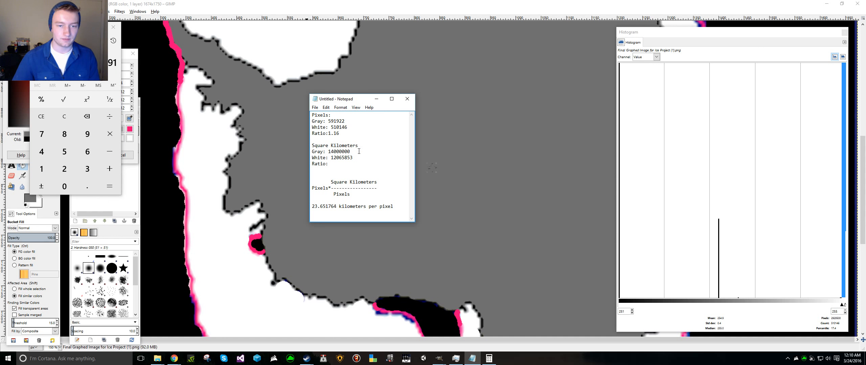
{"action": "left_click", "coordinate": [329, 133]}
Divide the grey area, 14000000, by the white area, 12065853, in Calculator and enter 1.16 as the "Square Kilometers" ratio in the note.
{"action": "left_click_drag", "start_coordinate": [329, 152], "coordinate": [350, 150]}
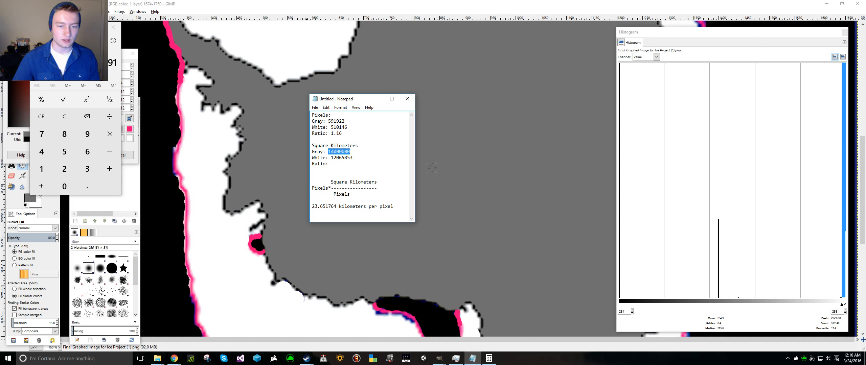
{"action": "left_click", "coordinate": [113, 66]}
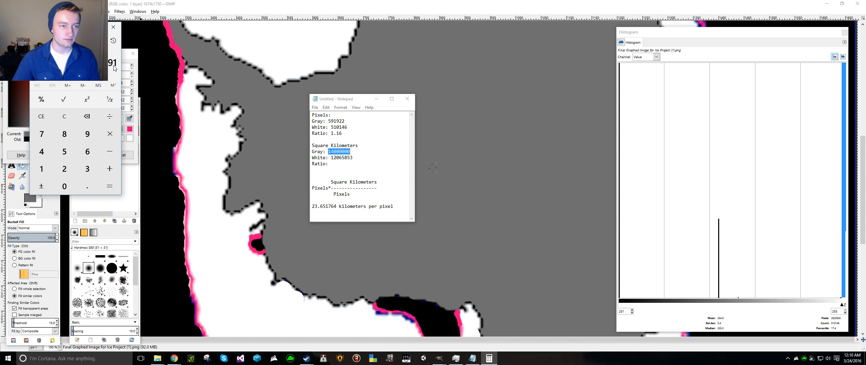
{"action": "key", "text": "Escape"}
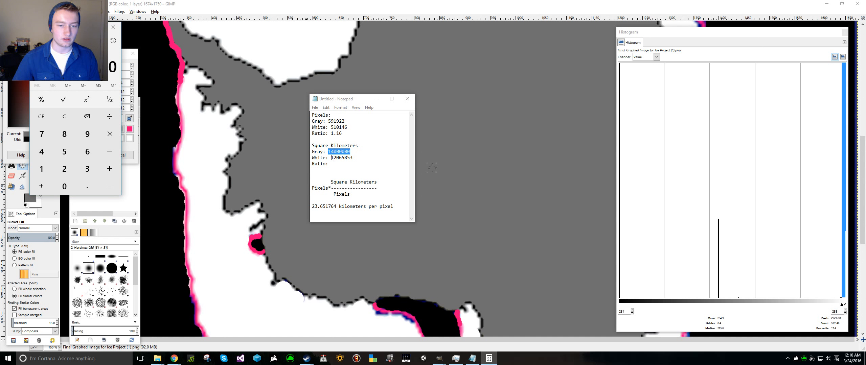
{"action": "left_click_drag", "start_coordinate": [331, 158], "coordinate": [355, 158]}
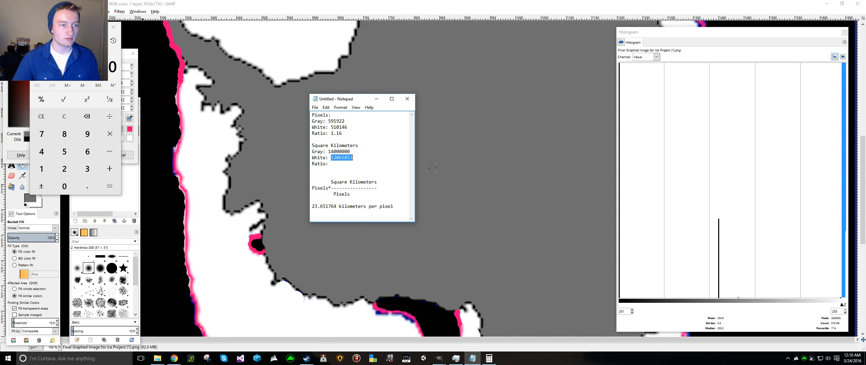
{"action": "left_click", "coordinate": [109, 117]}
{"action": "key", "text": "ctrl+v"}
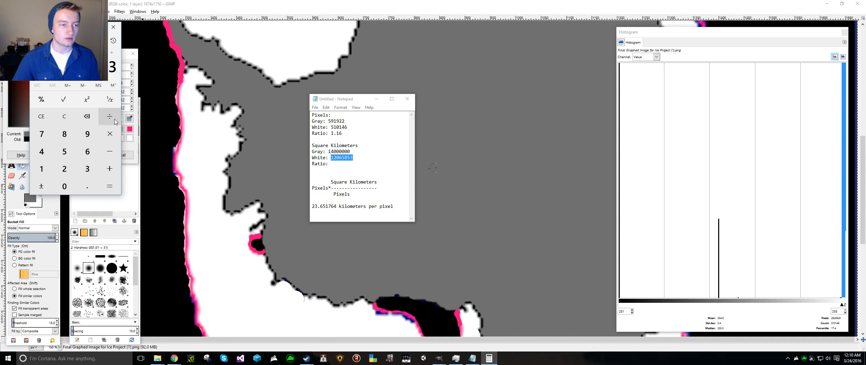
{"action": "left_click", "coordinate": [110, 186]}
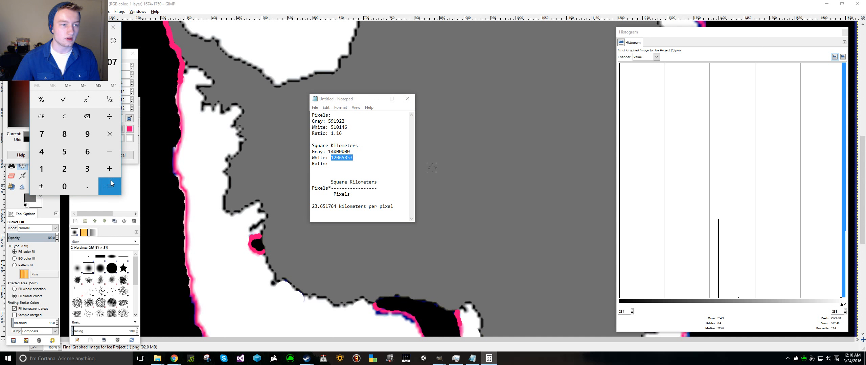
{"action": "left_click", "coordinate": [341, 166]}
{"action": "type", "text": "1.16"}
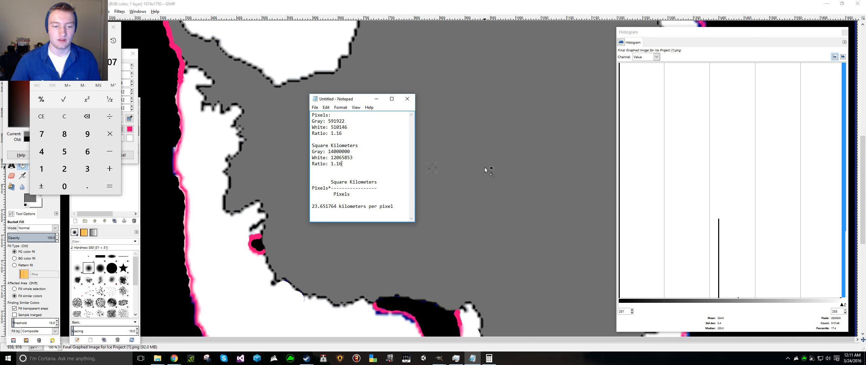
Move the note window off the Antarctic map so the continent and its surrounding ice are uncovered.
{"action": "scroll", "coordinate": [484, 168], "scroll_direction": "down", "scroll_amount": 2}
{"action": "scroll", "coordinate": [504, 169], "scroll_direction": "up", "scroll_amount": 3}
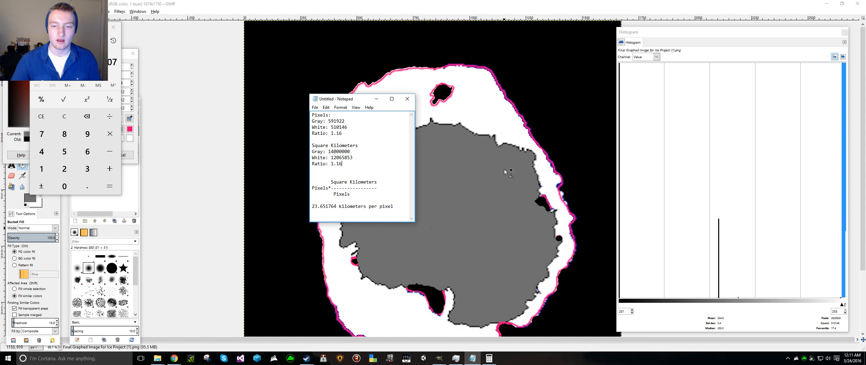
{"action": "left_click_drag", "start_coordinate": [362, 101], "coordinate": [185, 75]}
{"action": "scroll", "coordinate": [460, 183], "scroll_direction": "down", "scroll_amount": 4}
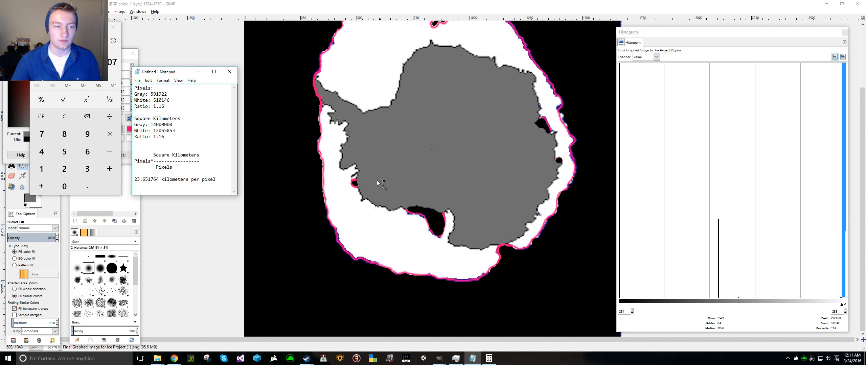
{"action": "left_click", "coordinate": [164, 137]}
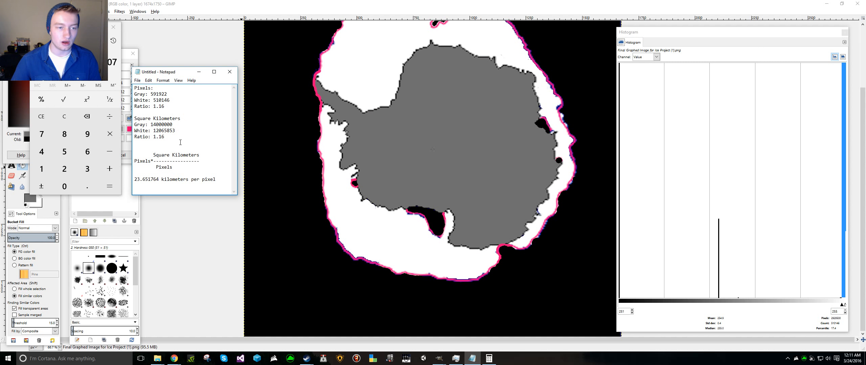
{"action": "scroll", "coordinate": [451, 153], "scroll_direction": "up", "scroll_amount": 4}
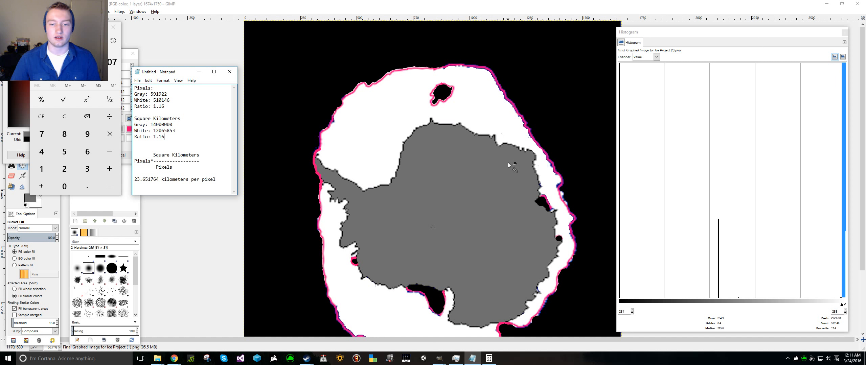
{"action": "scroll", "coordinate": [508, 165], "scroll_direction": "down", "scroll_amount": 4}
{"action": "scroll", "coordinate": [509, 166], "scroll_direction": "up", "scroll_amount": 4}
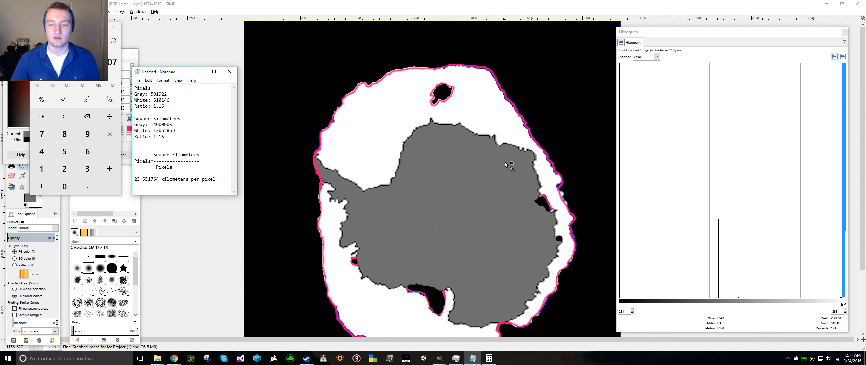